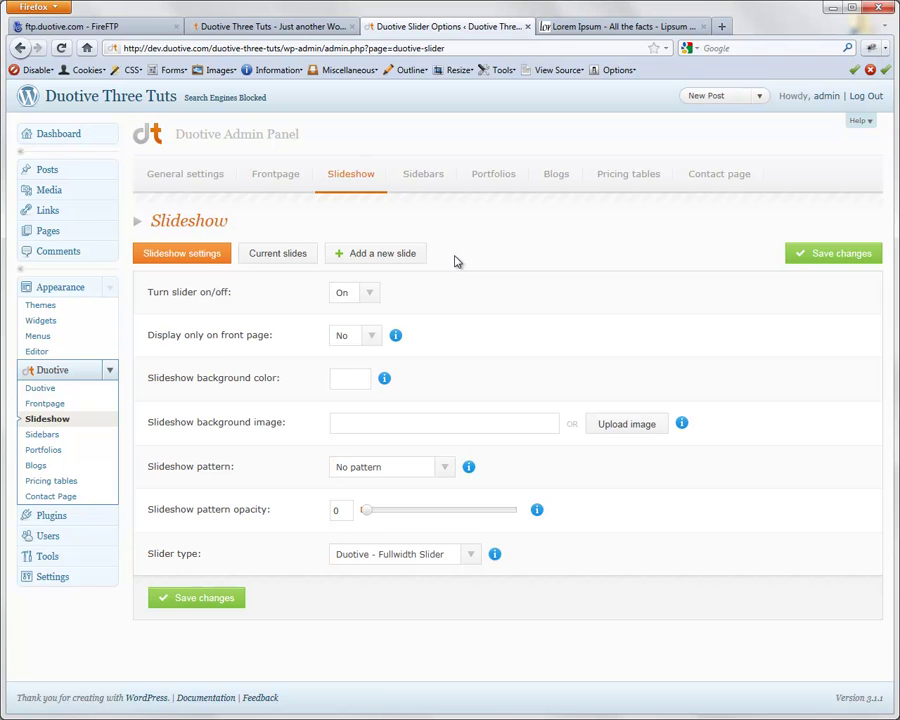
Step: Start a new slide titled "Duotive Three - Wordpress template" with the presentation short title "Duotive Three"
click(396, 253)
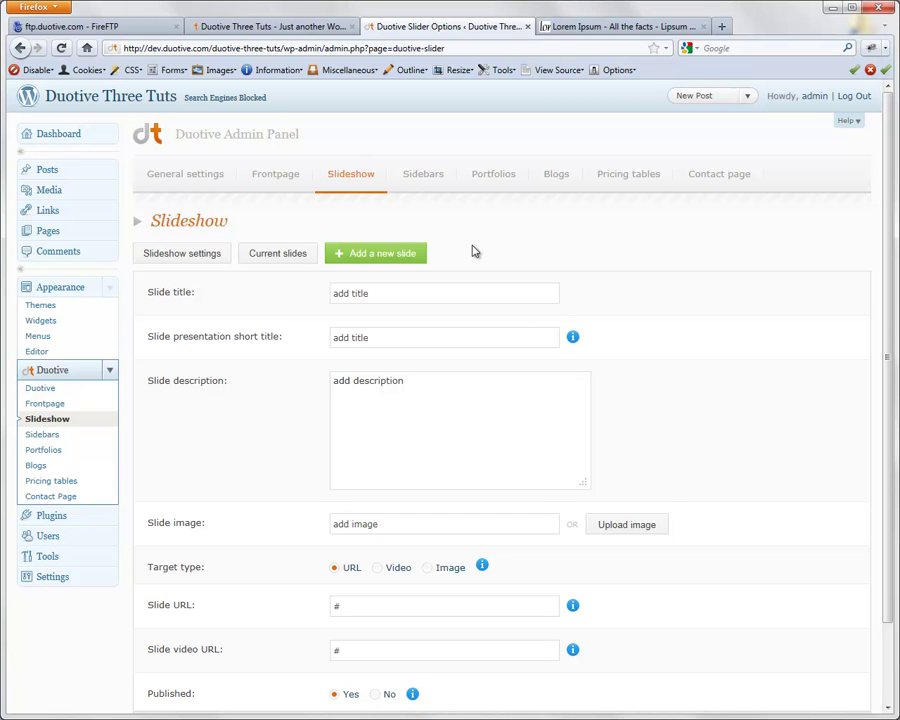
drag(888, 261, 889, 341)
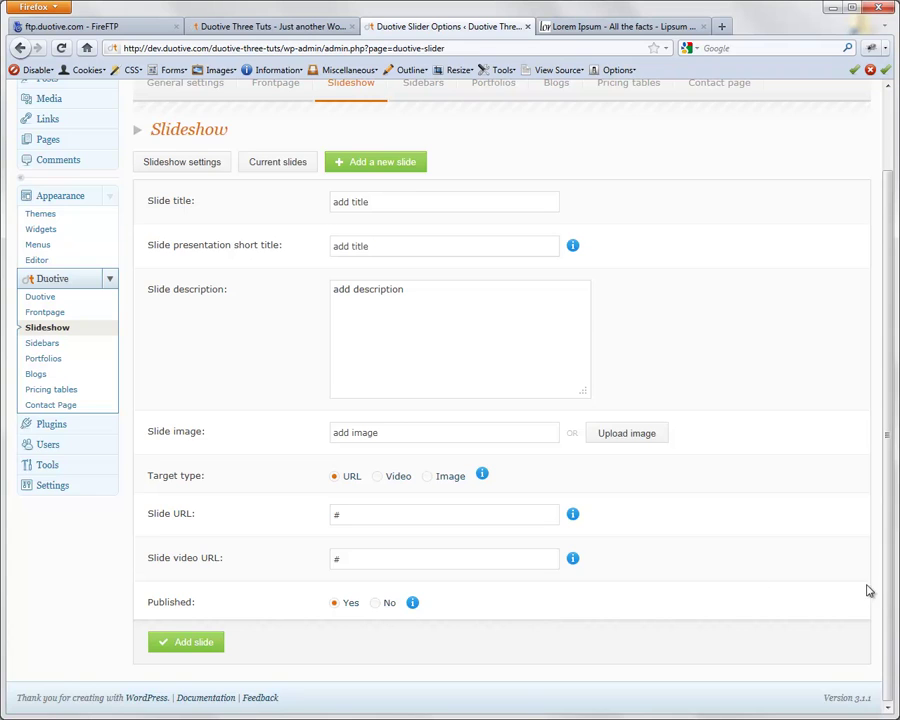
drag(890, 588, 860, 345)
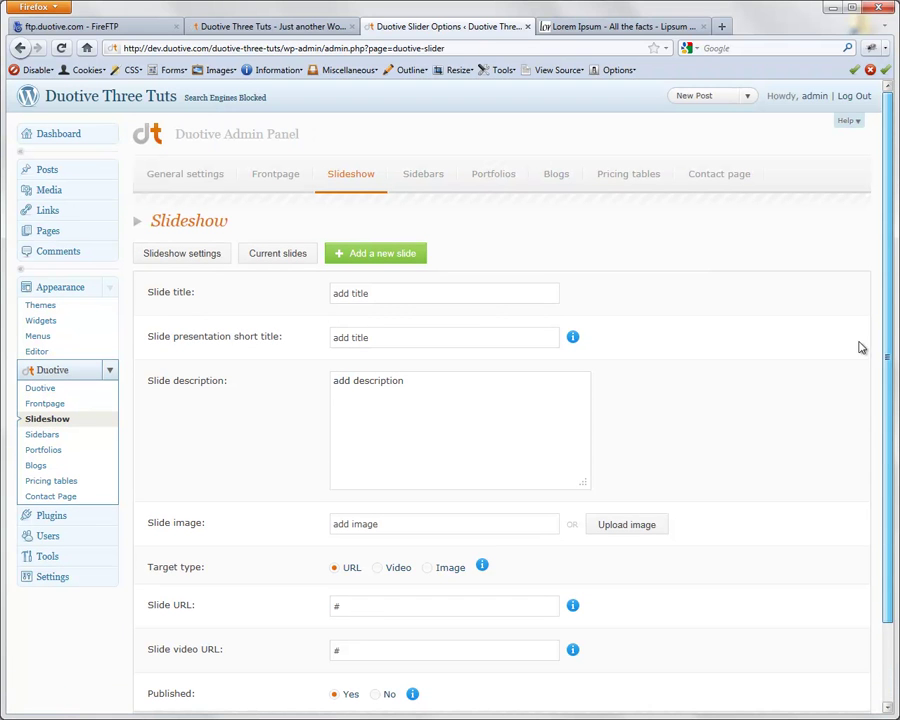
click(381, 293)
text(Duotive Three - Wordpress template)
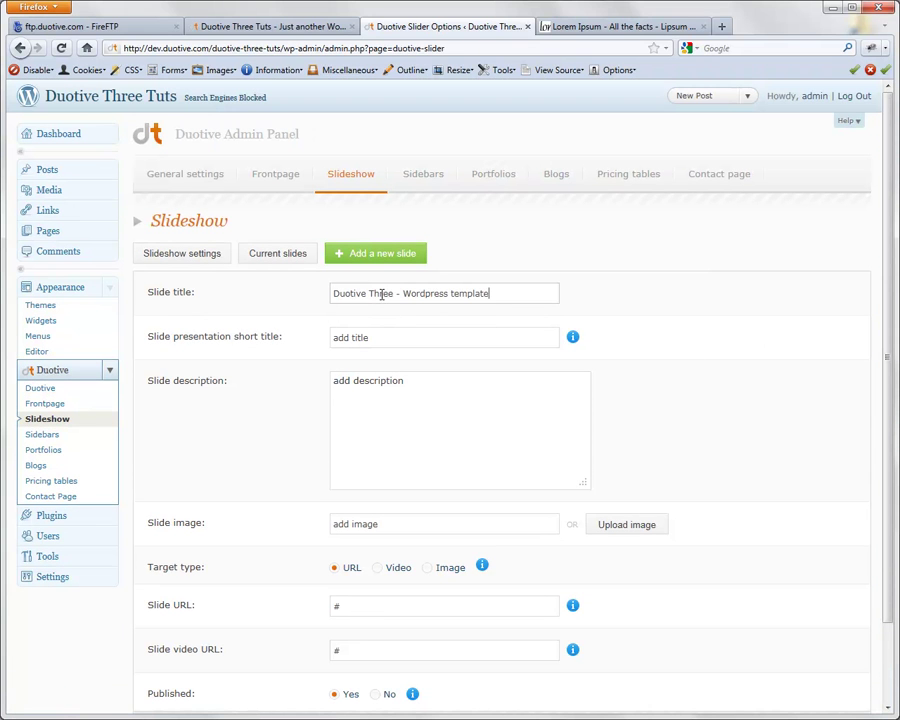
click(380, 340)
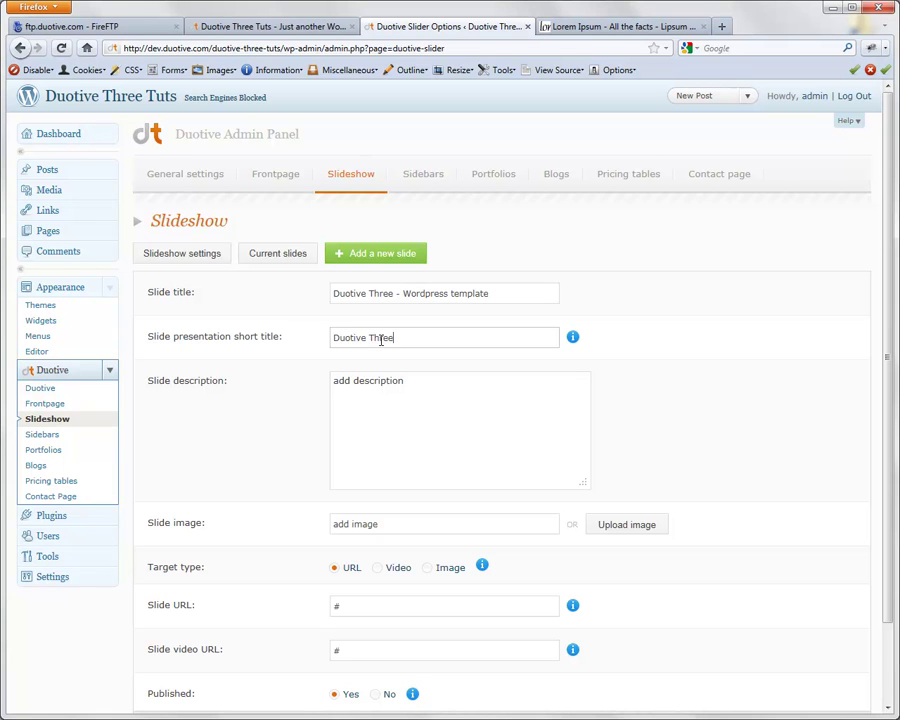
Step: Fill the slide description with the opening sentences of the Lorem Ipsum page, from "Lorem ipsum dolor" through "eros ut ultrices."
click(422, 385)
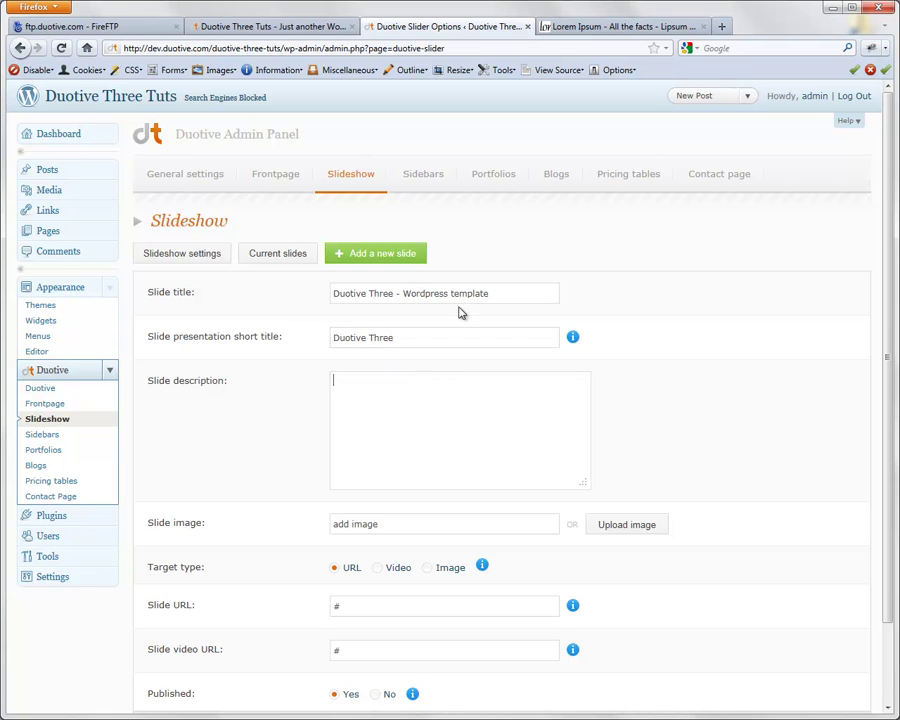
click(562, 28)
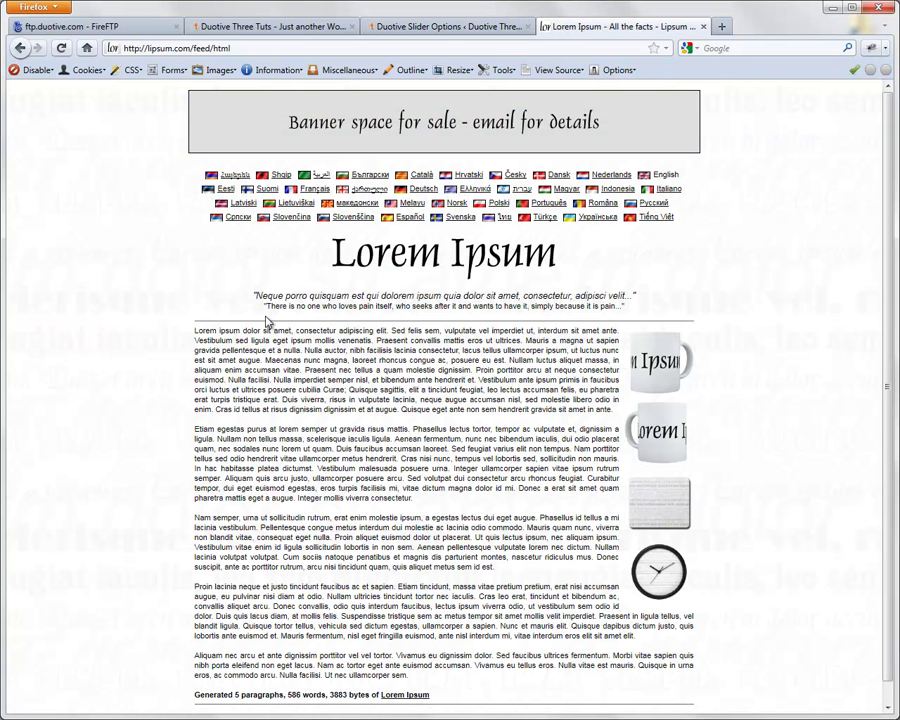
drag(199, 331, 515, 342)
key(ctrl+c)
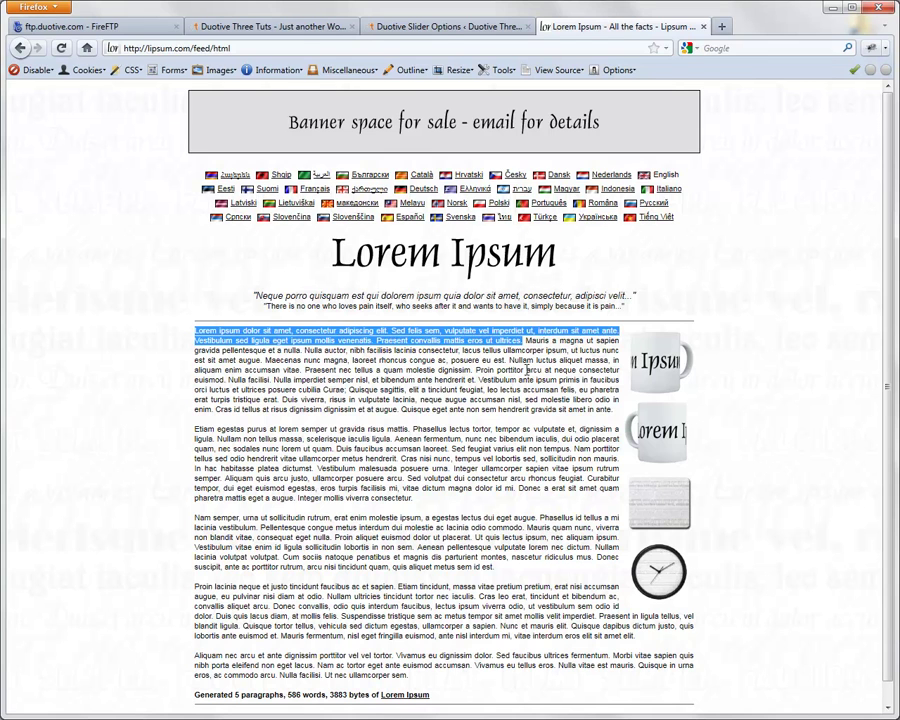
click(392, 27)
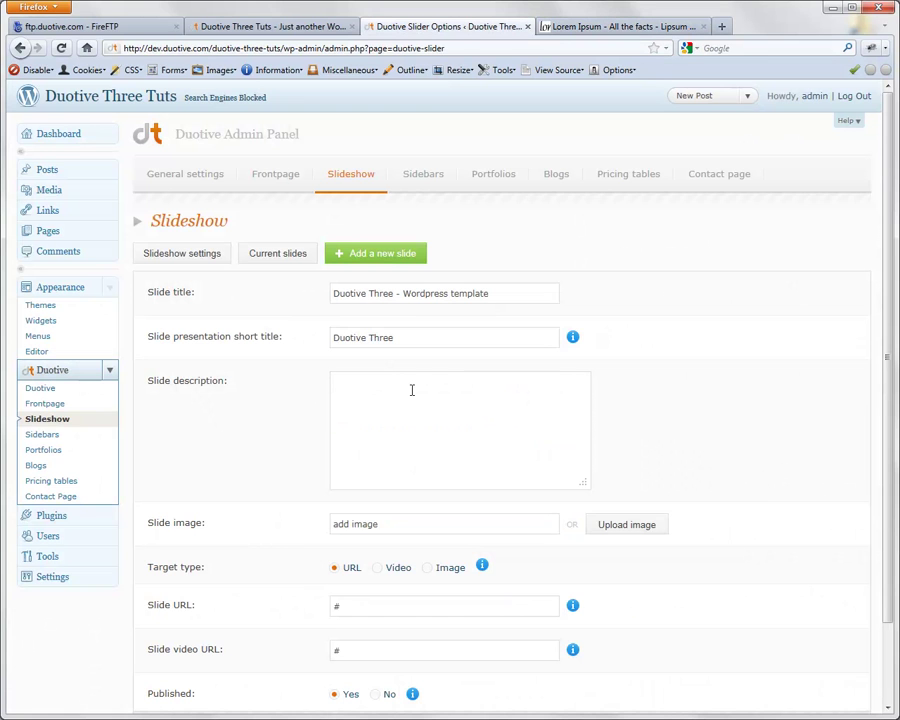
key(ctrl+v)
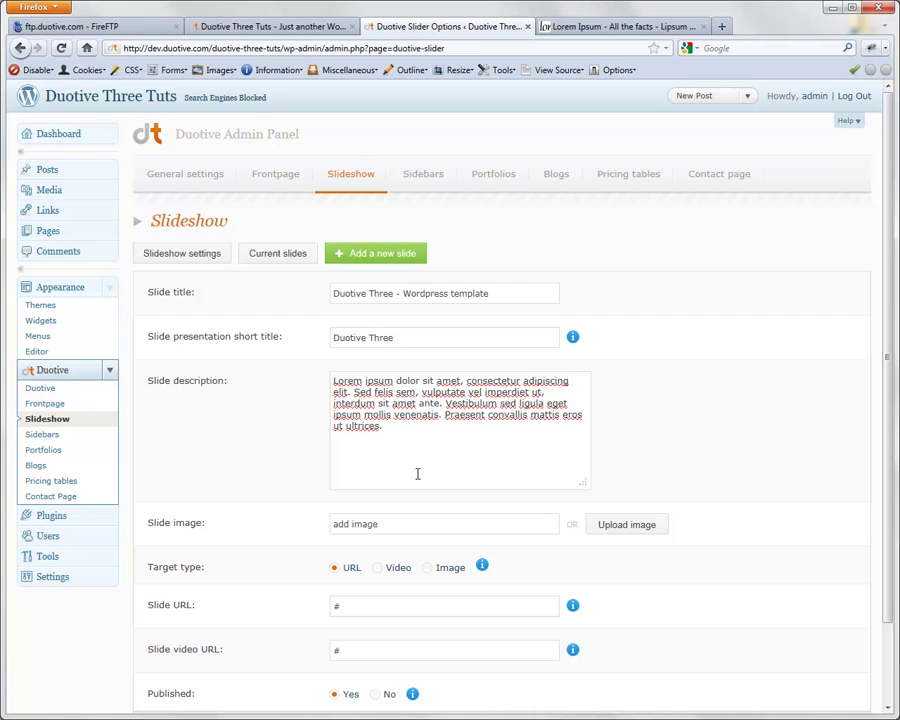
Step: Look up the image files in the server's slideshow folder through FireFTP and set the slide image to /slideshow/01.jpg
click(395, 523)
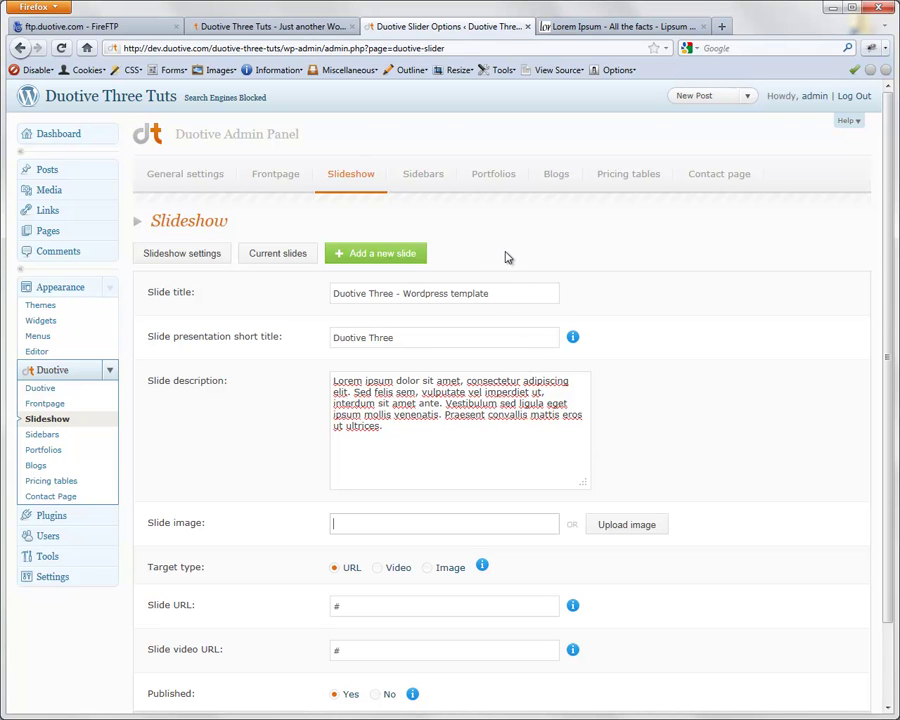
click(123, 30)
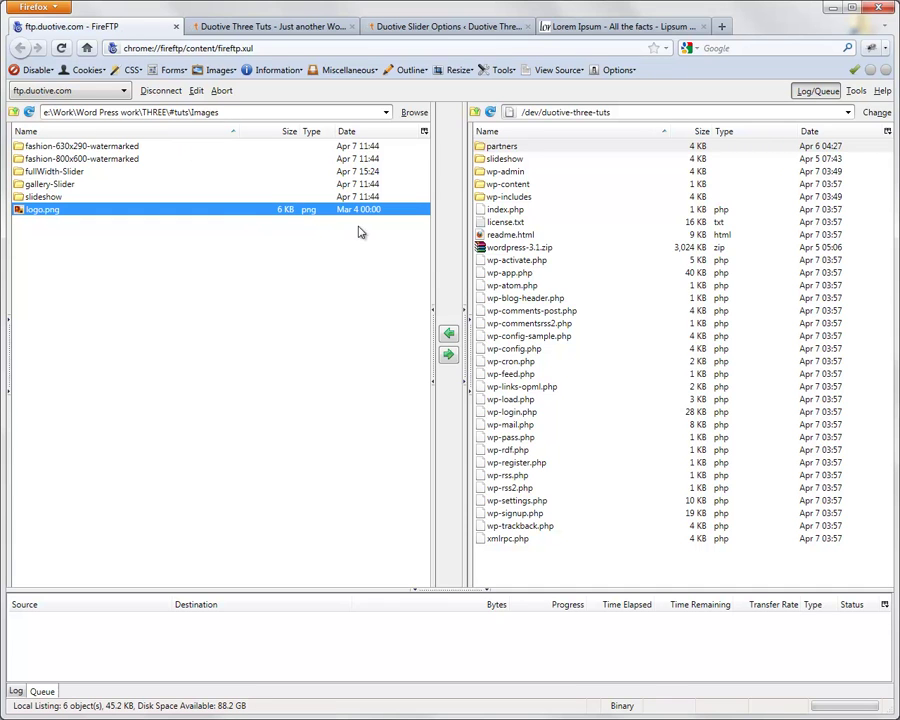
double_click(503, 160)
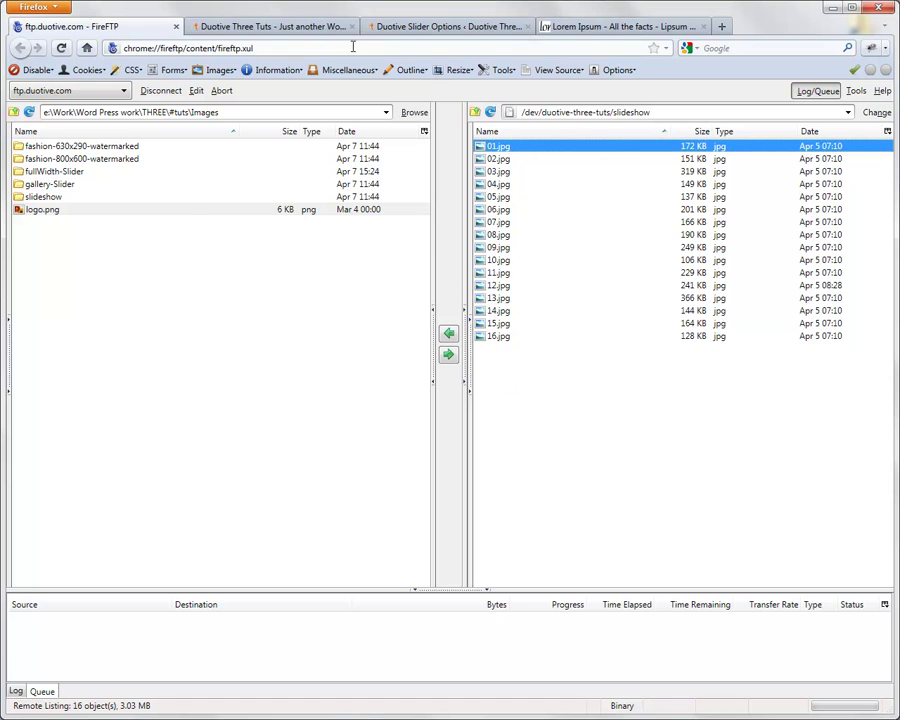
click(281, 28)
click(400, 27)
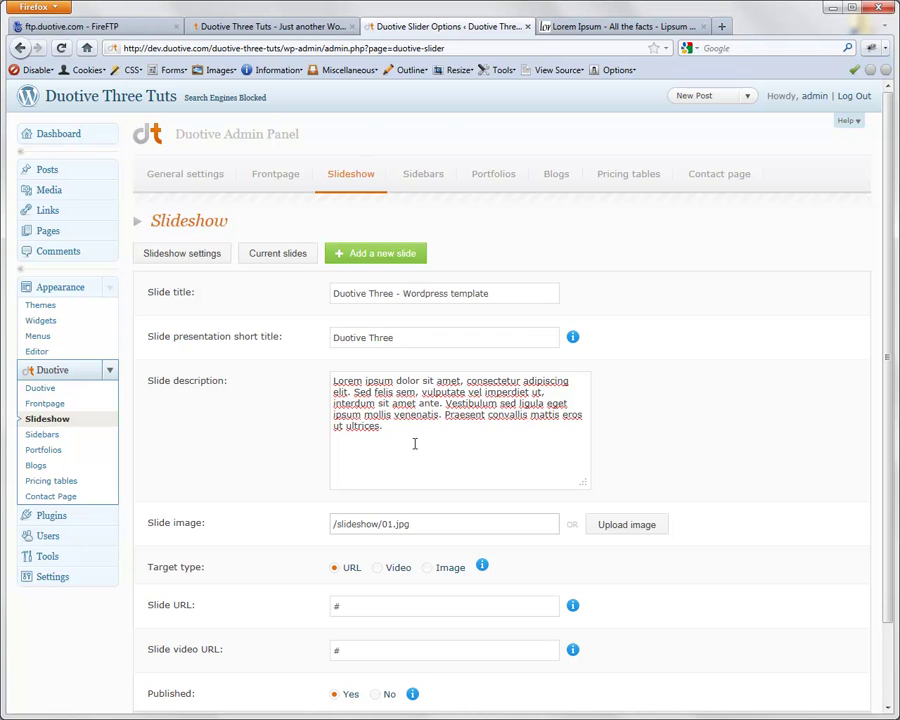
Step: Add the slide to the slideshow as published, with URL as target type and # for both the slide and video URLs
scroll(550, 456, down, 2)
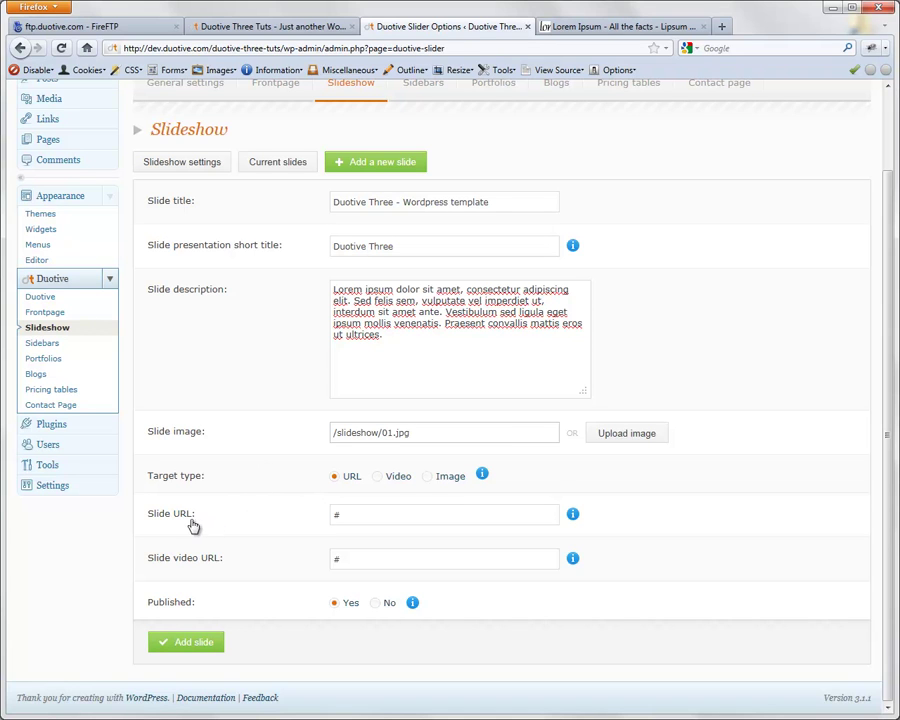
click(372, 558)
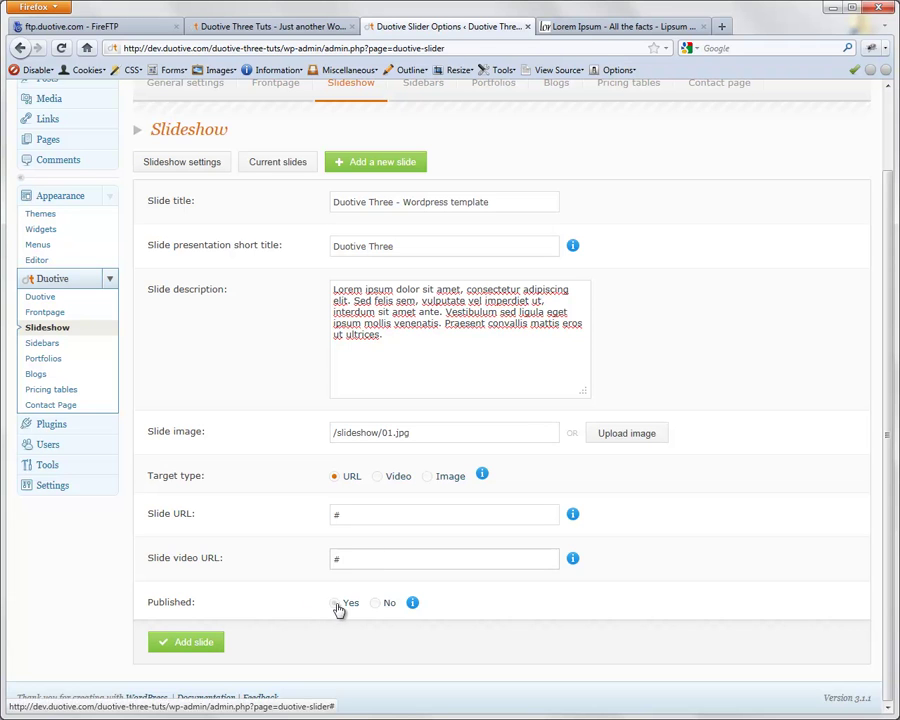
click(194, 646)
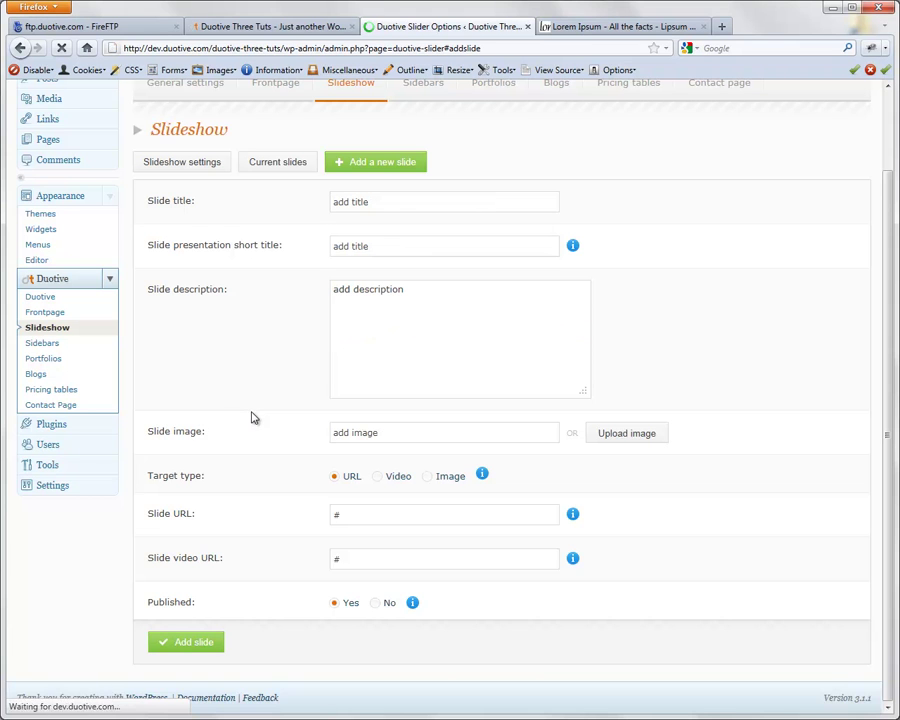
Step: Review the new slide in the list of current slides and inspect its editable fields
scroll(392, 428, up, 3)
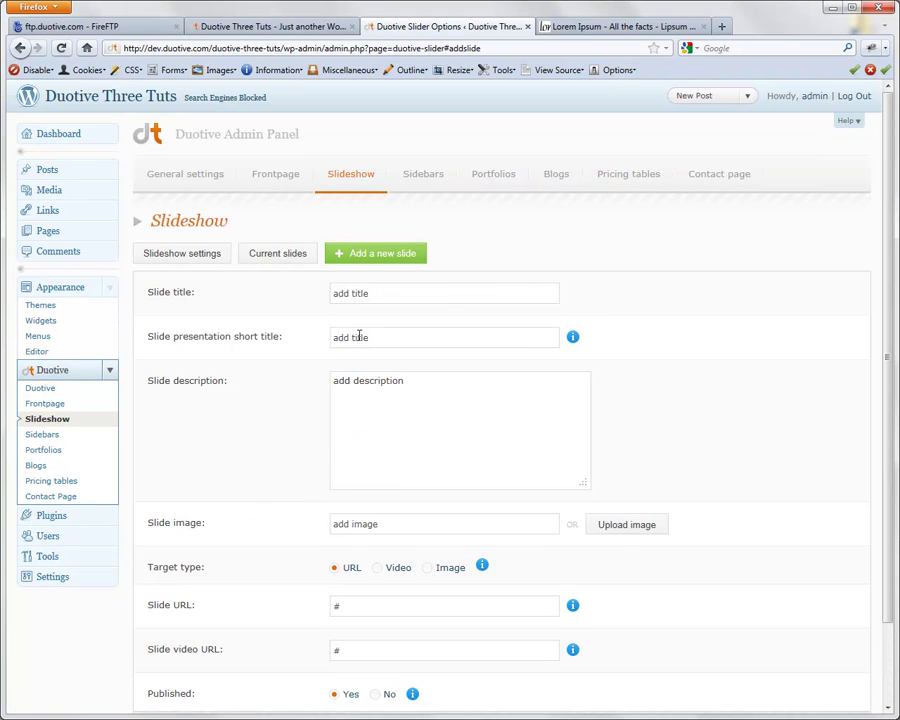
click(262, 252)
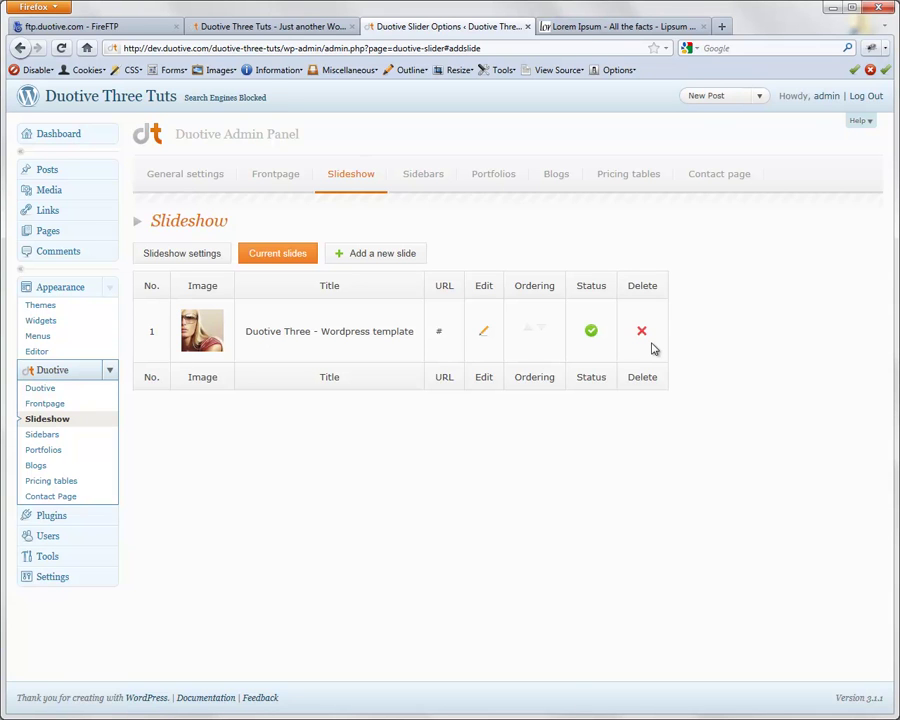
click(484, 336)
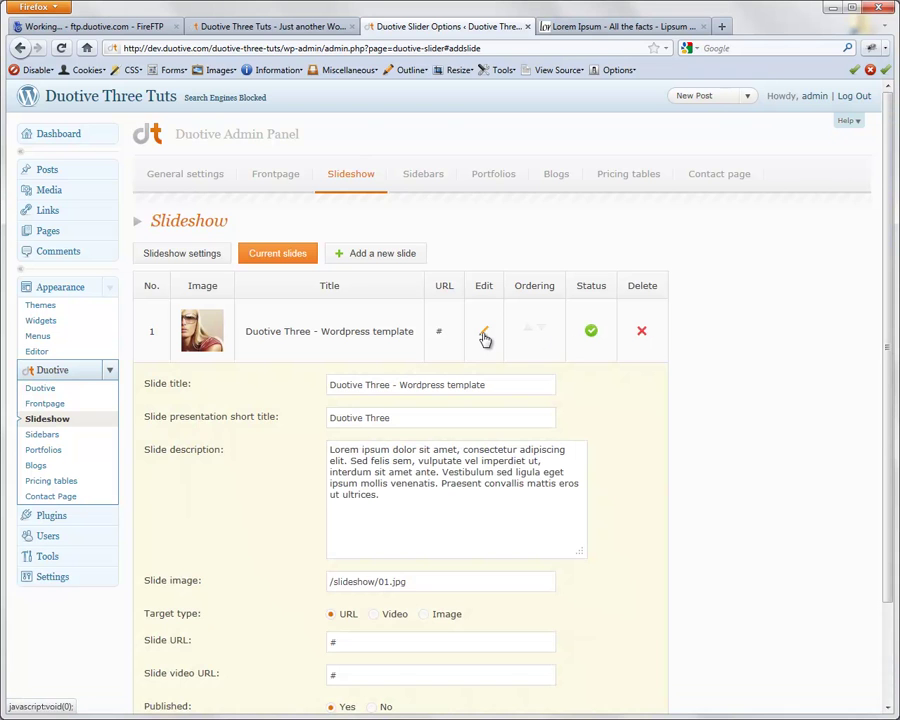
scroll(530, 370, down, 3)
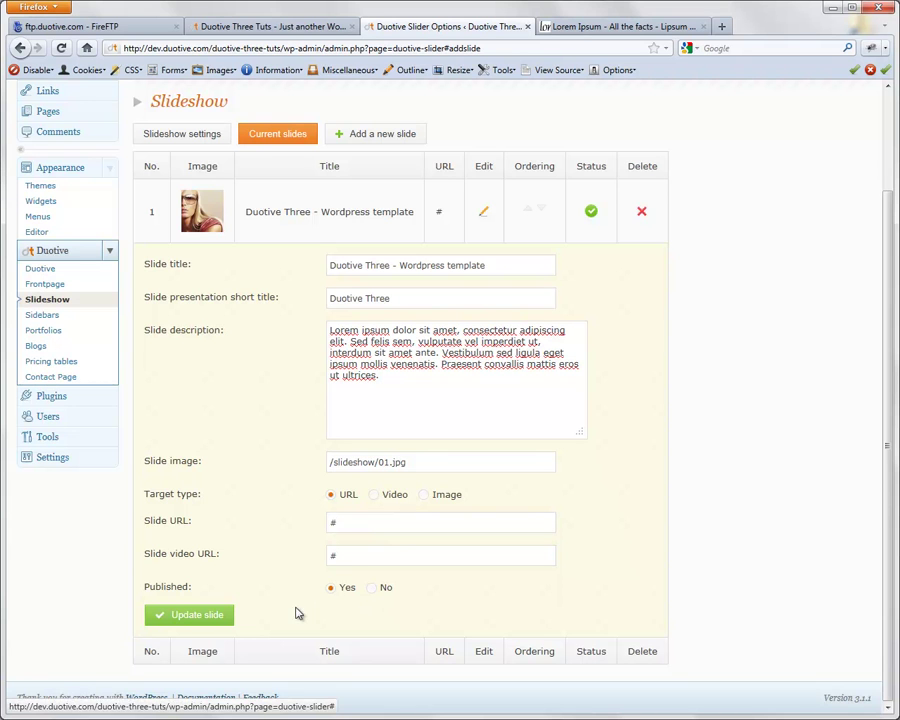
click(482, 215)
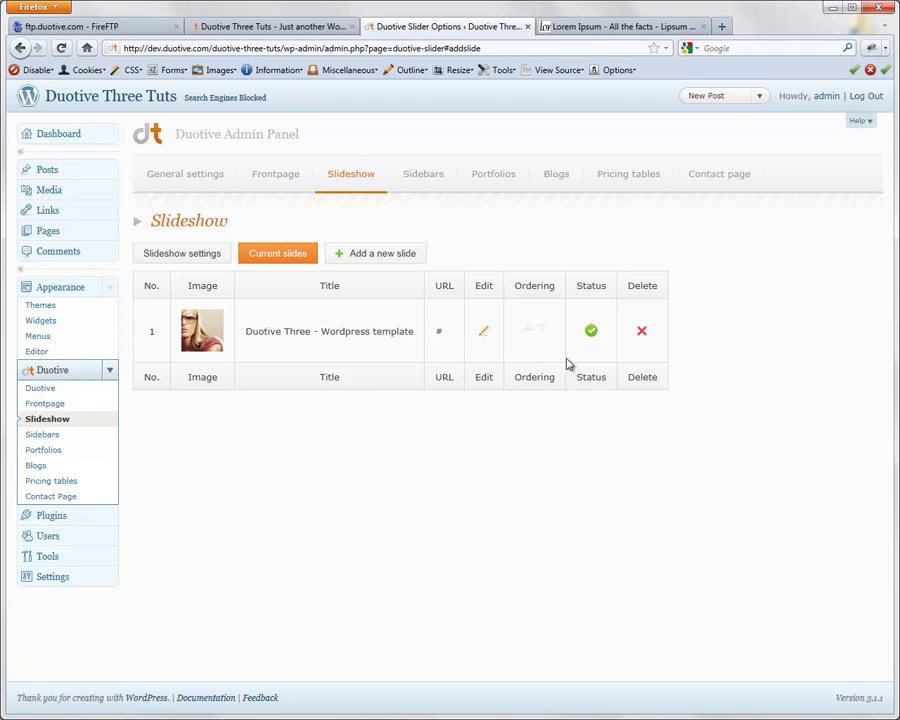
Step: Unpublish the slide in the current slides list and publish it again
click(591, 332)
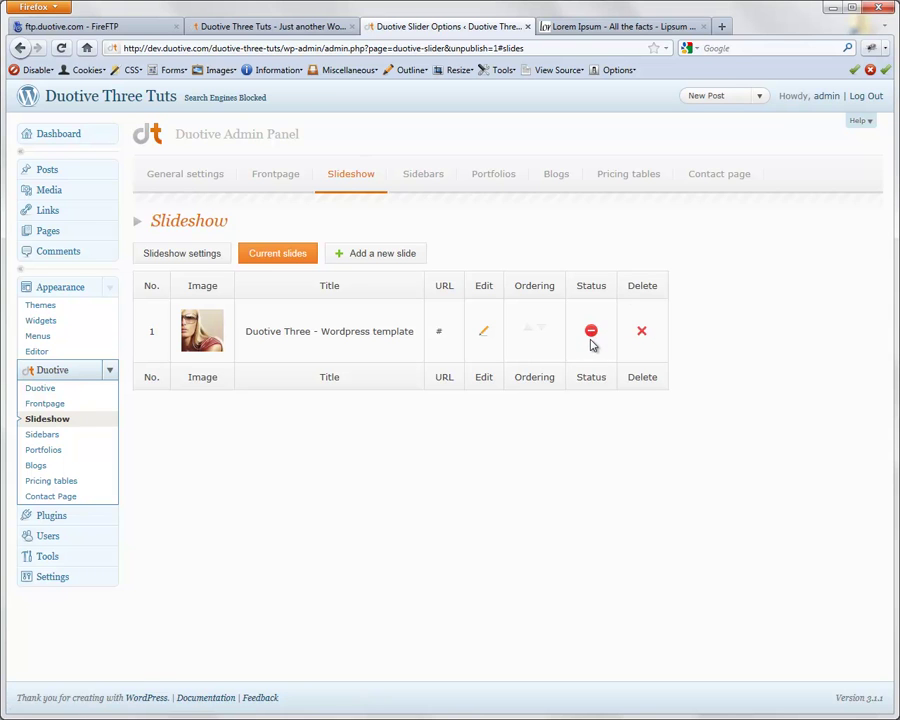
click(592, 335)
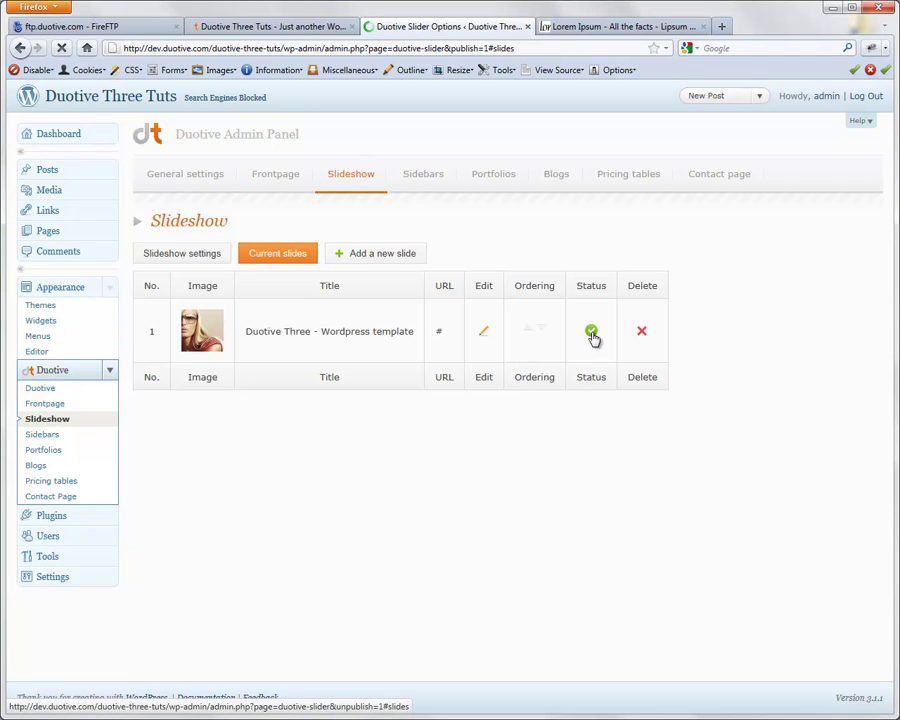
Step: Set the slider type to Duotive - Complex Slider in the slideshow settings and save the changes
click(170, 255)
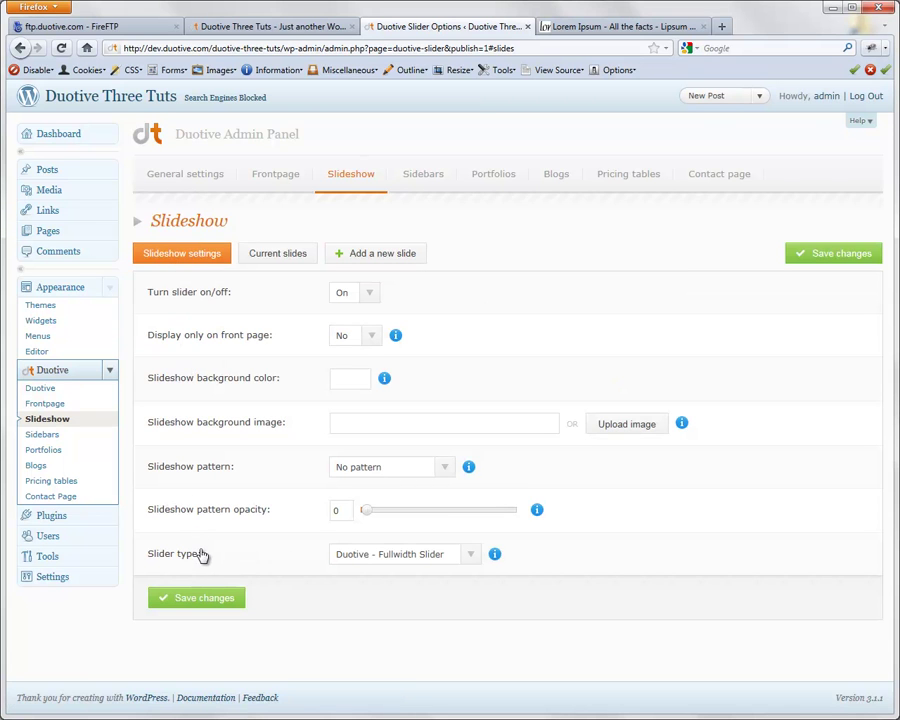
click(396, 578)
scroll(441, 543, down, 1)
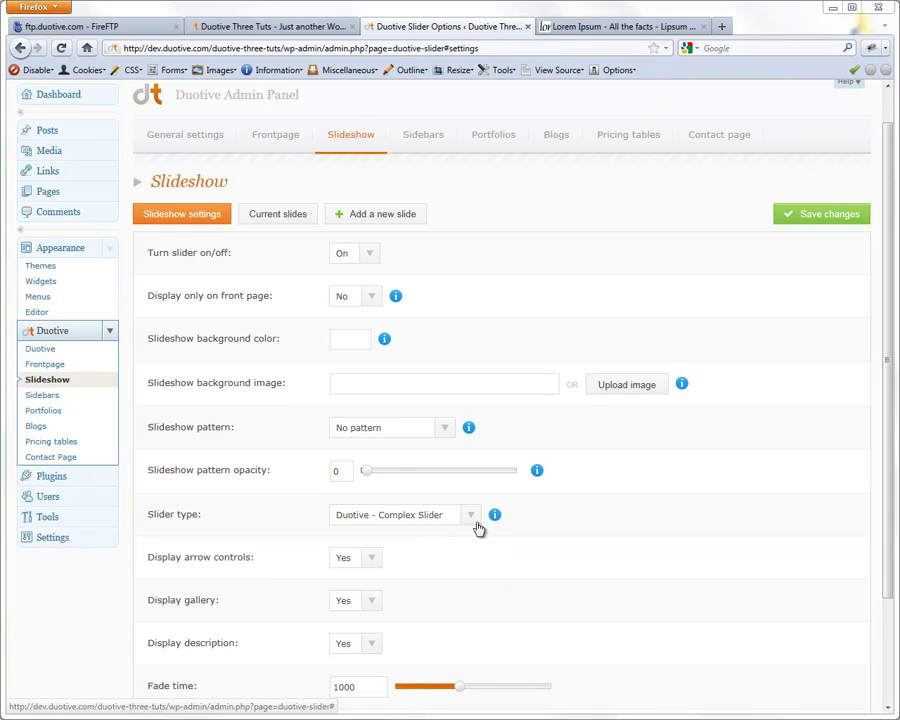
click(474, 525)
click(441, 554)
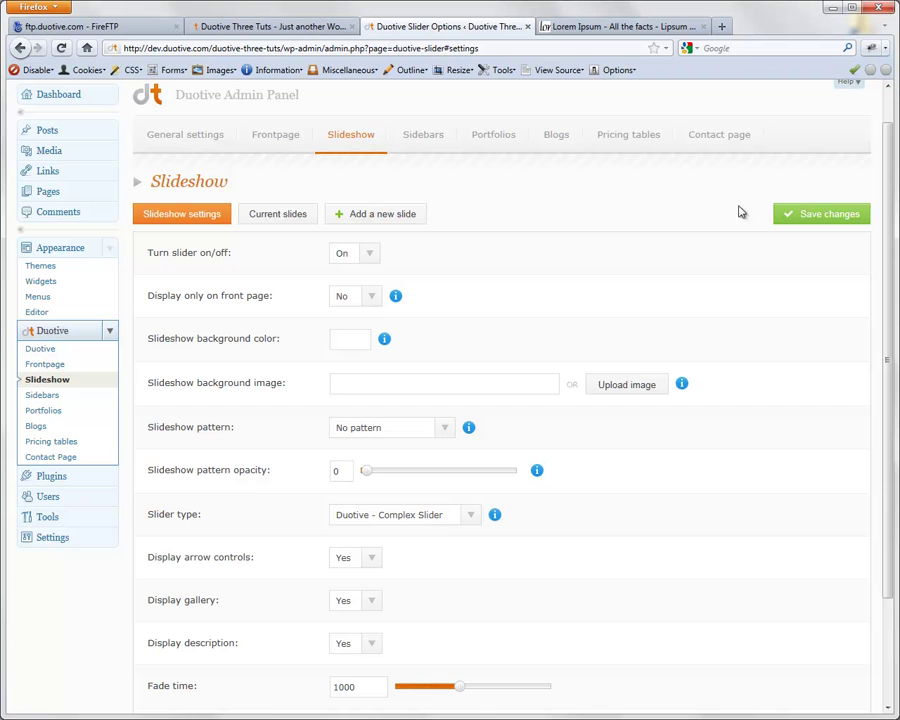
click(828, 216)
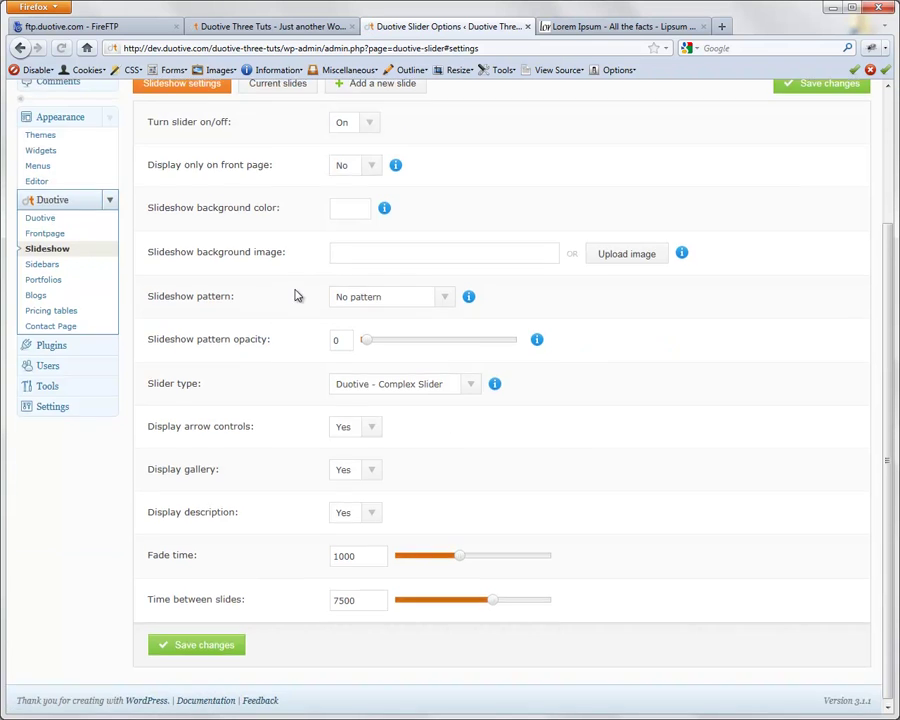
Step: Check the slider on/off options and reload the site's front page to examine the slideshow
click(369, 293)
click(369, 293)
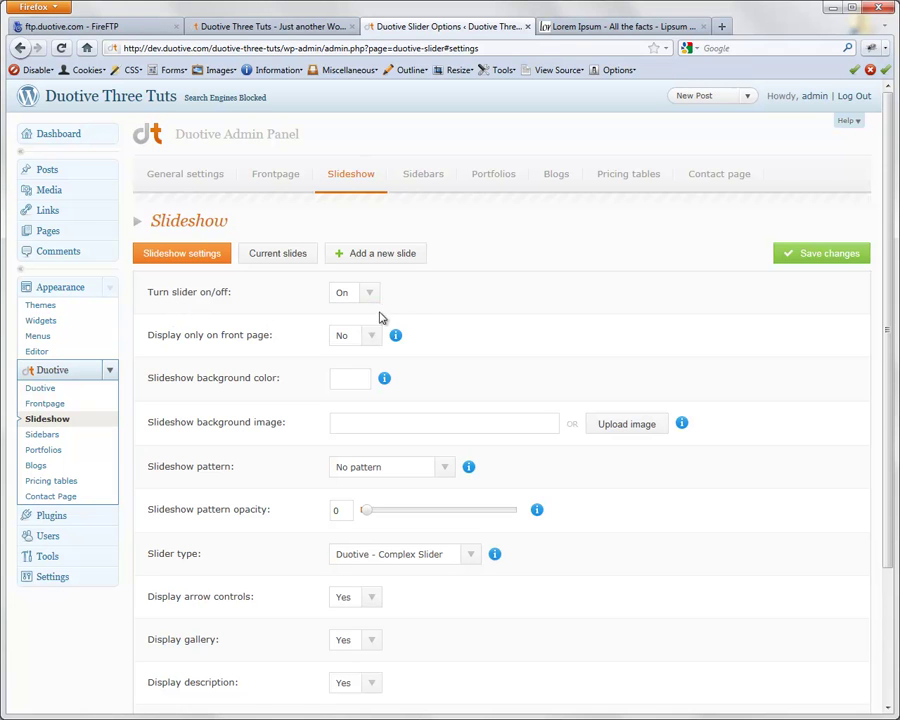
click(375, 301)
click(196, 27)
click(62, 48)
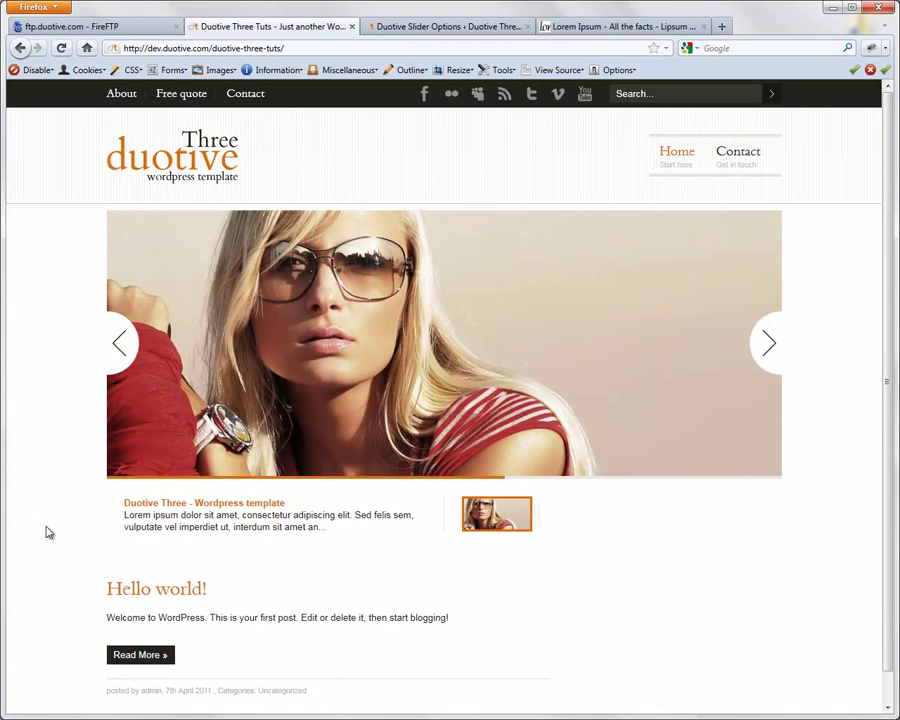
Step: Set the slideshow background color to db60e6 in the slideshow settings
click(388, 27)
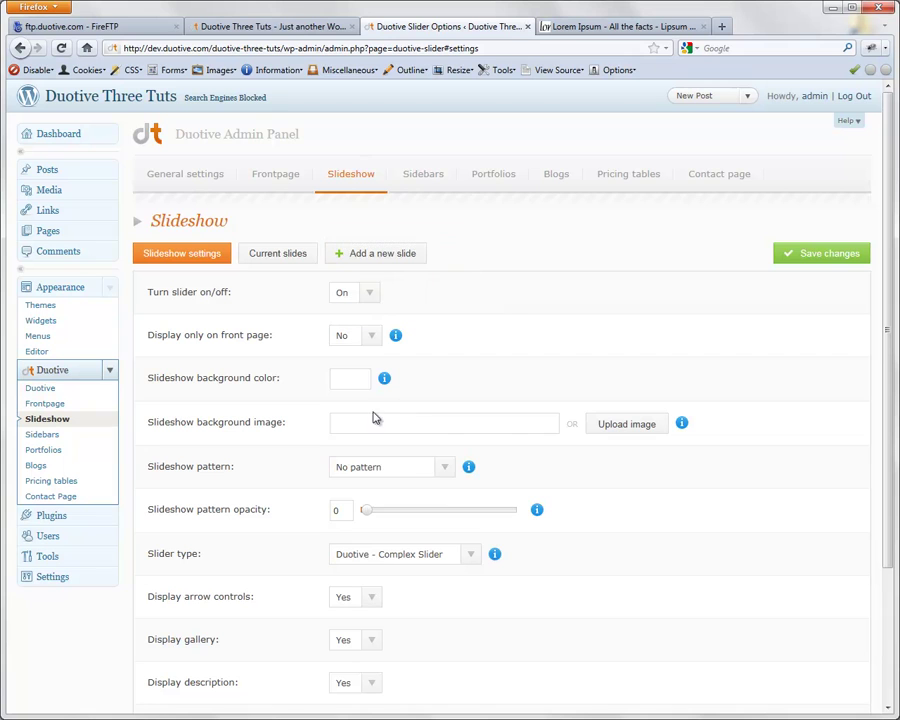
click(351, 380)
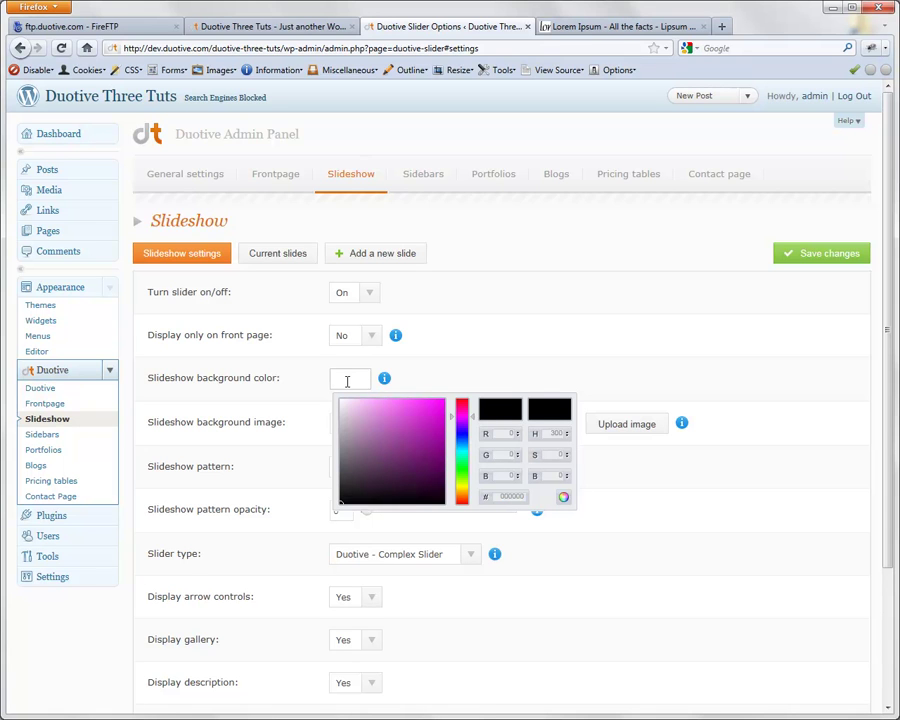
text(db6)
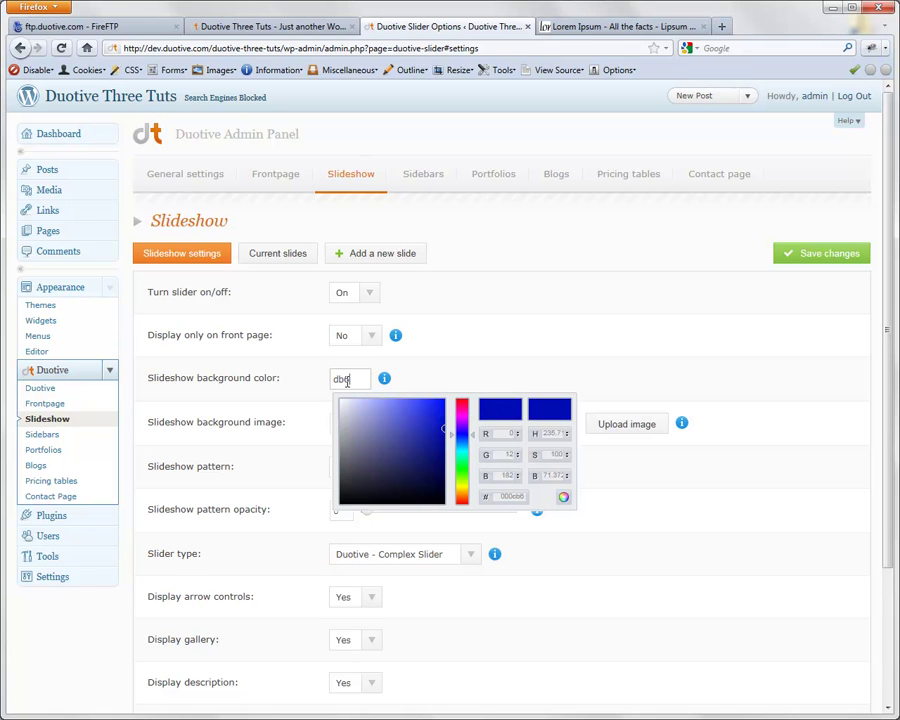
text(0e6)
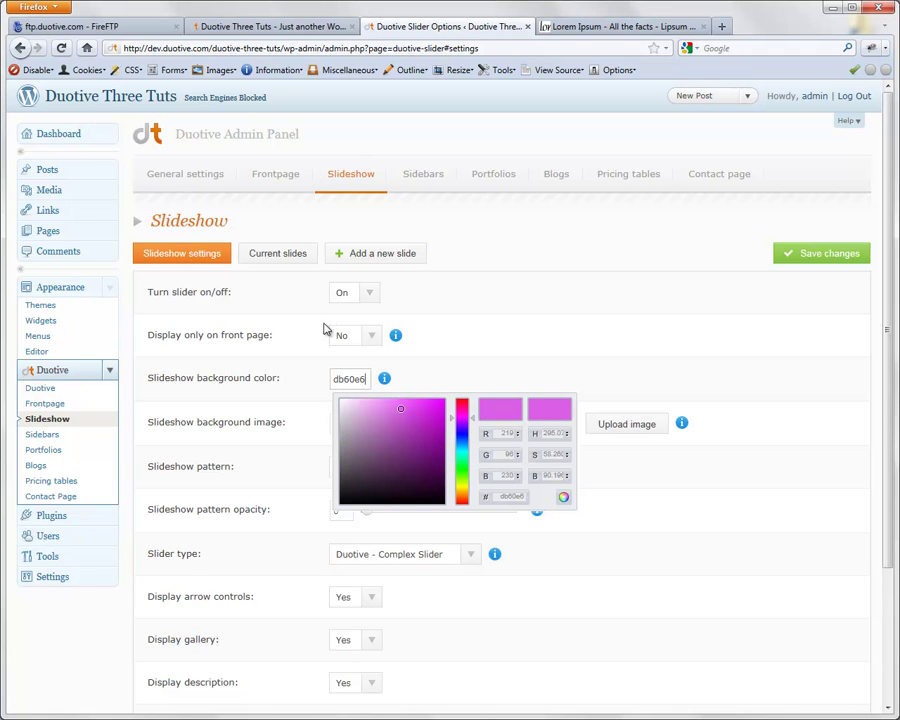
click(495, 381)
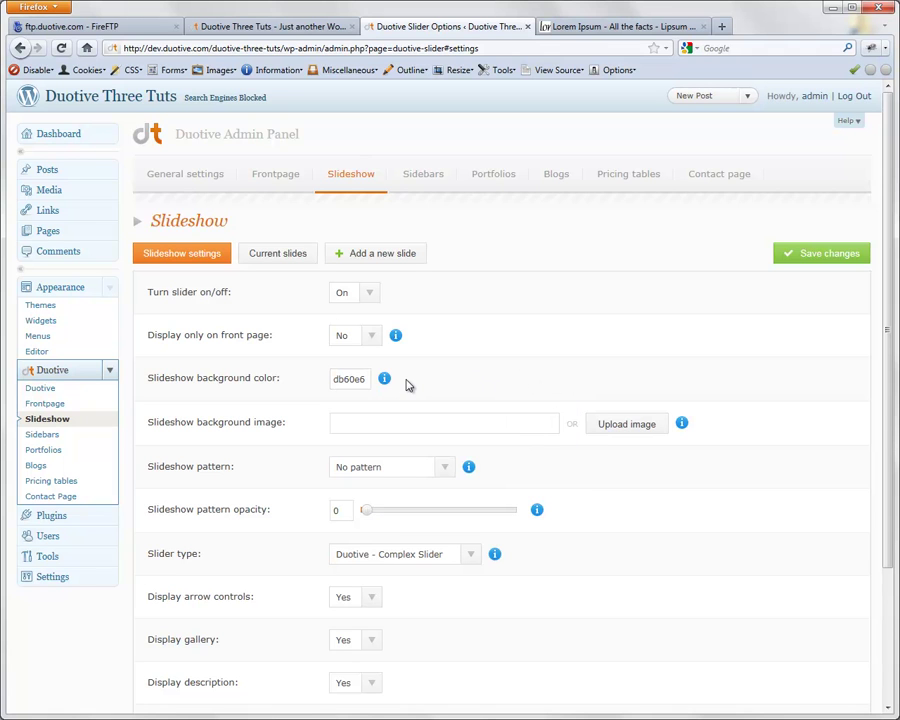
Step: Save the slideshow settings and reload the site's front page to check the background color
click(814, 262)
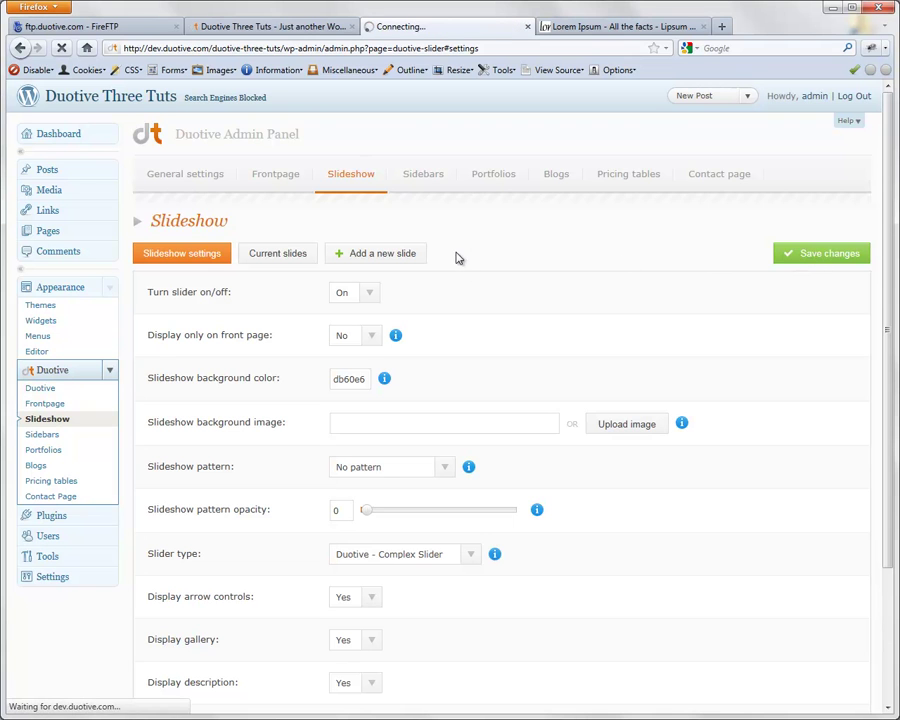
click(300, 30)
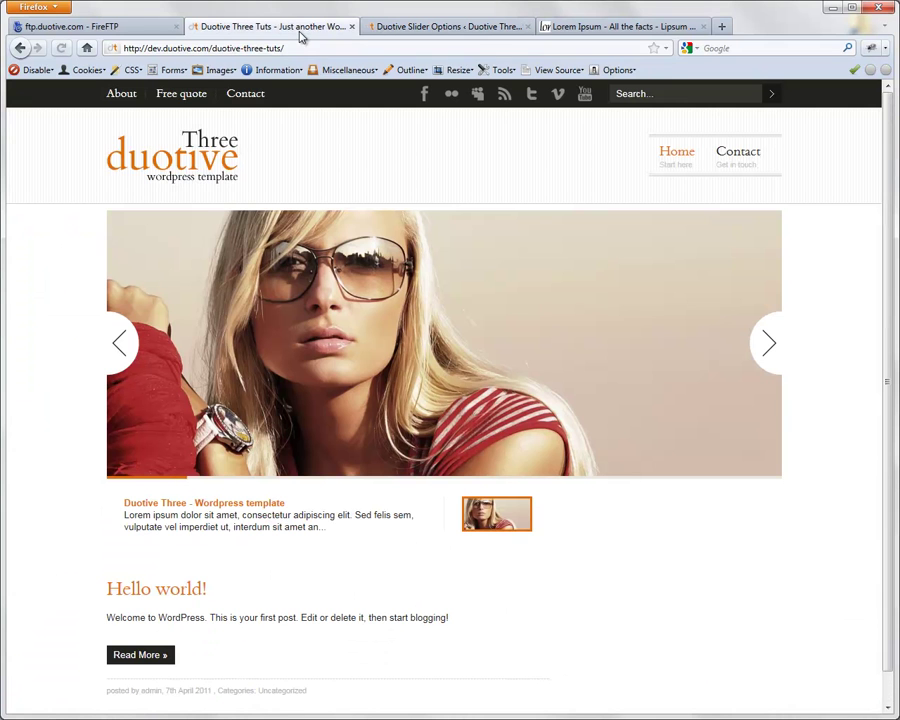
click(62, 48)
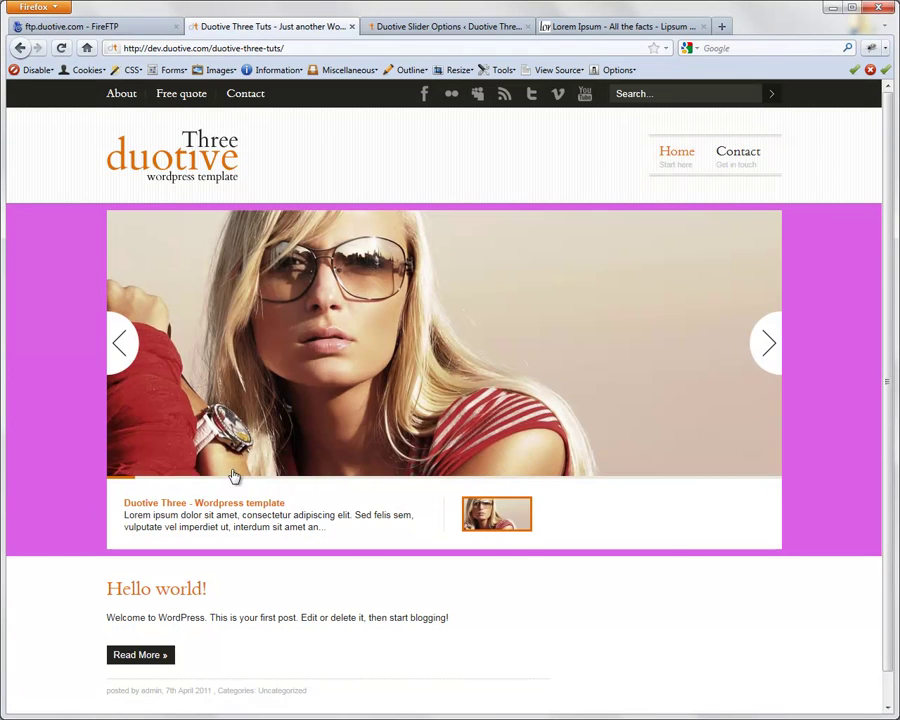
Step: Copy the theme color value db6e0d from the Duotive general settings
click(396, 26)
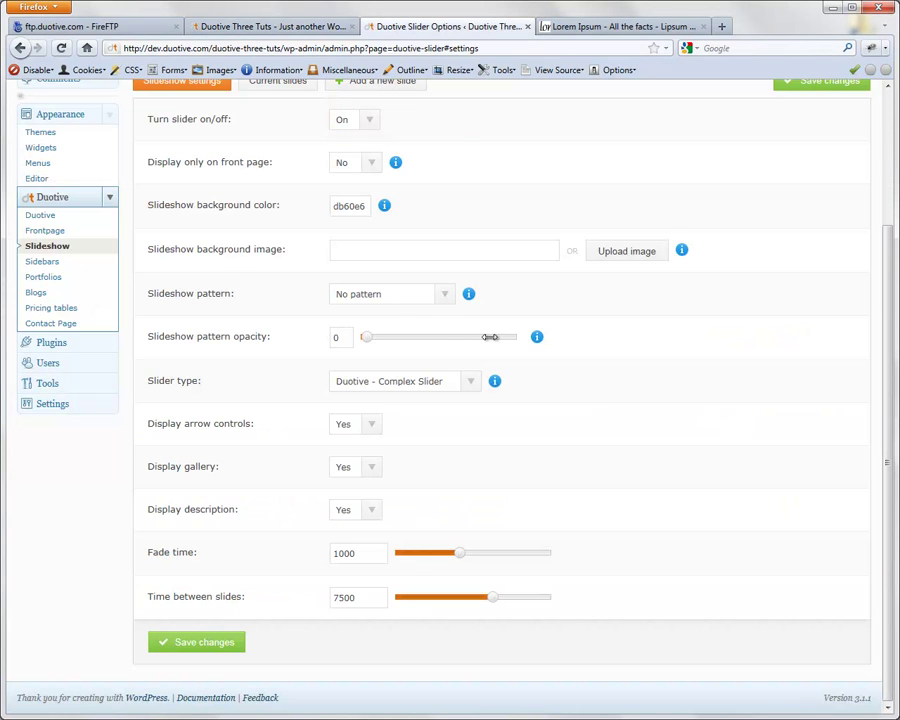
scroll(491, 343, up, 1)
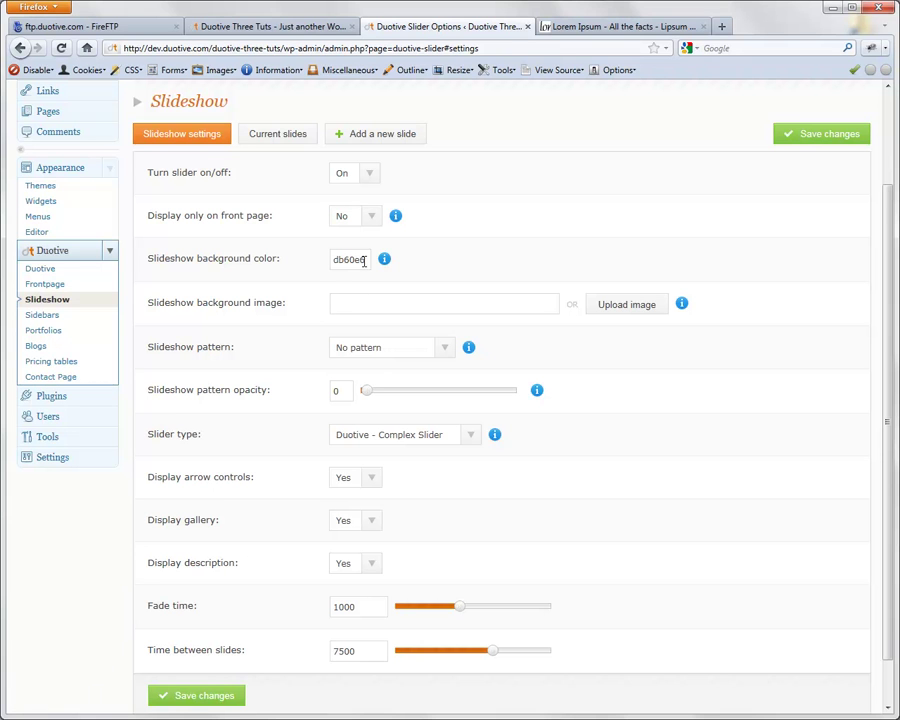
scroll(424, 282, up, 2)
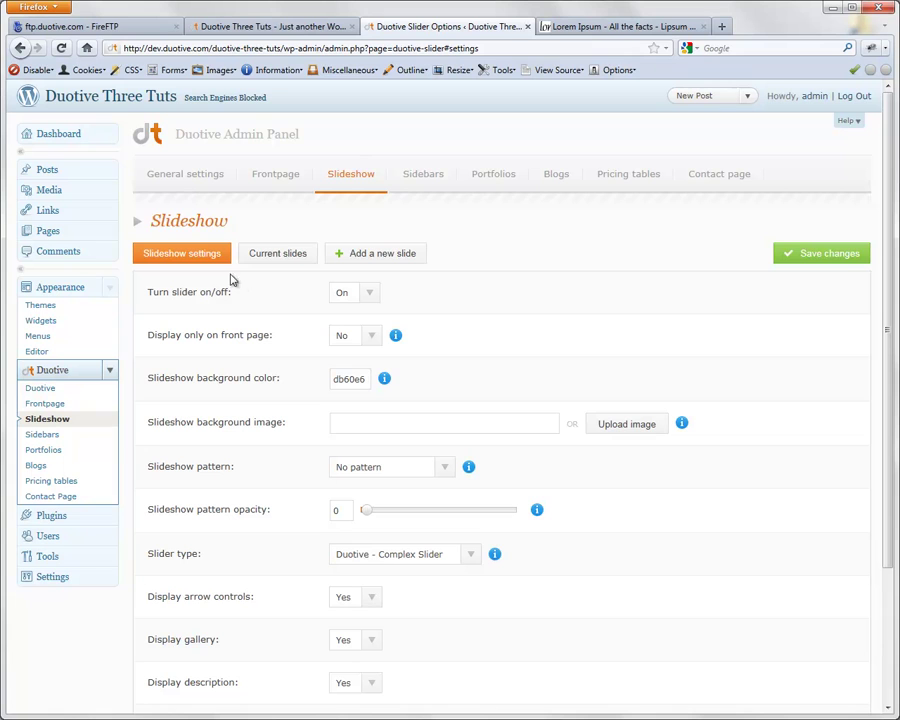
click(183, 185)
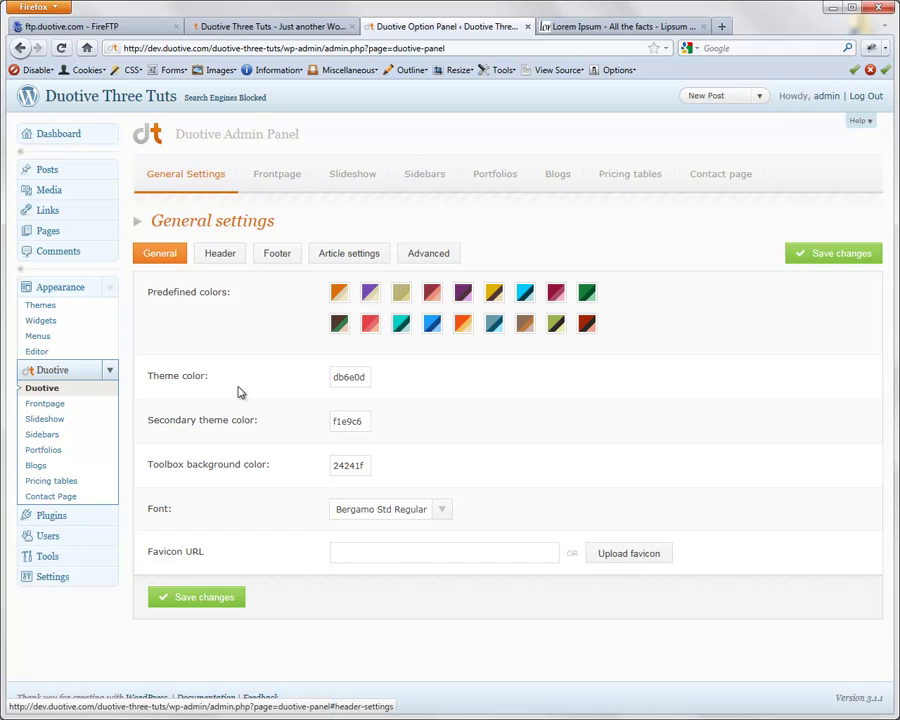
click(343, 378)
drag(368, 376, 327, 376)
right_click(349, 378)
click(383, 424)
Step: Replace the slideshow background color with the copied value db6e0d in the slideshow settings and save the changes
click(350, 192)
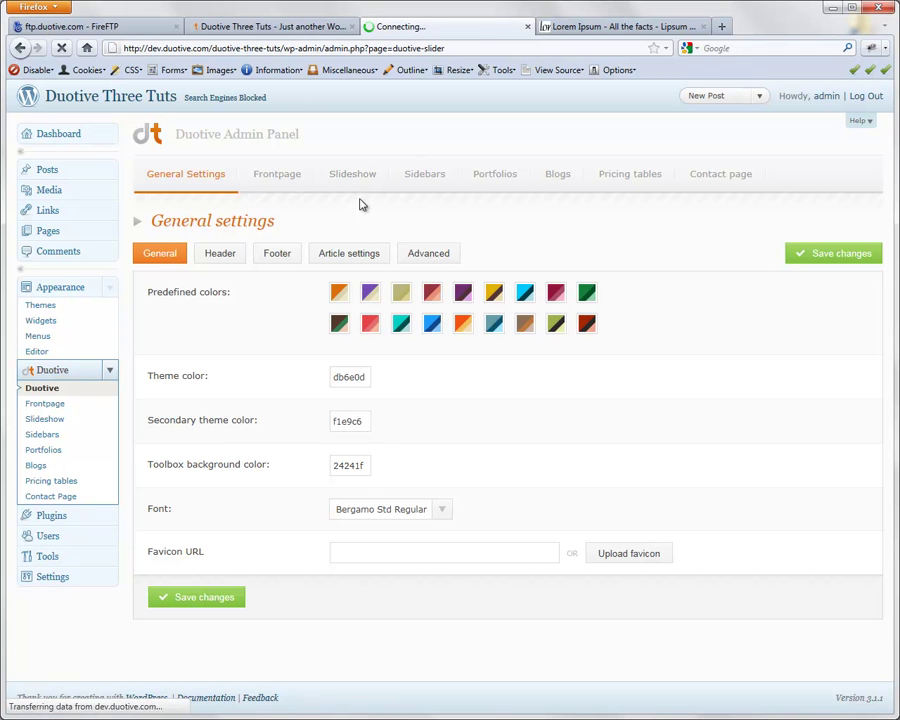
double_click(366, 378)
right_click(351, 379)
click(385, 440)
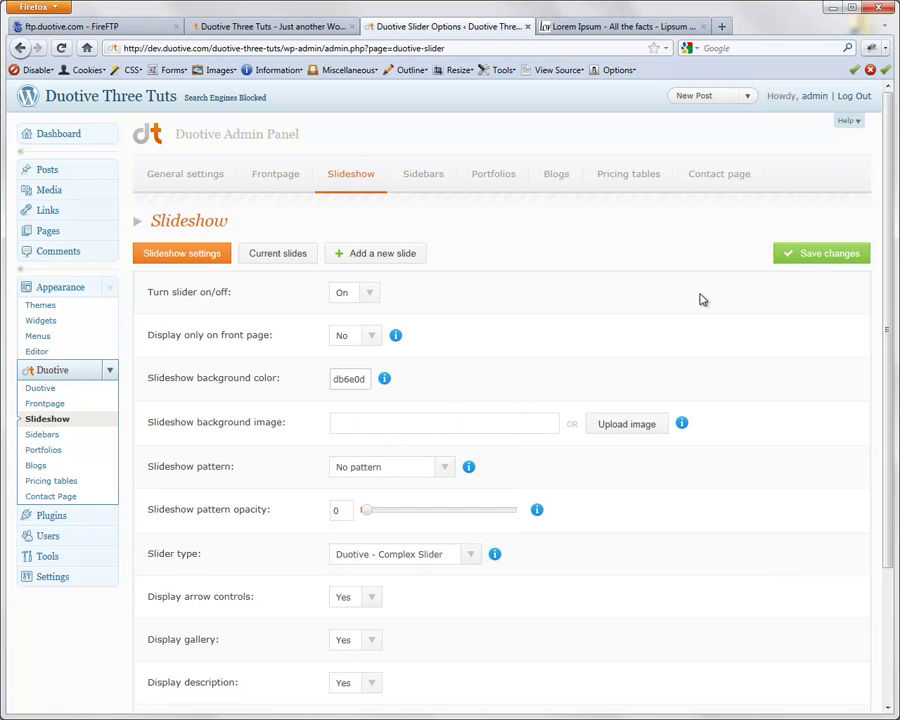
click(810, 254)
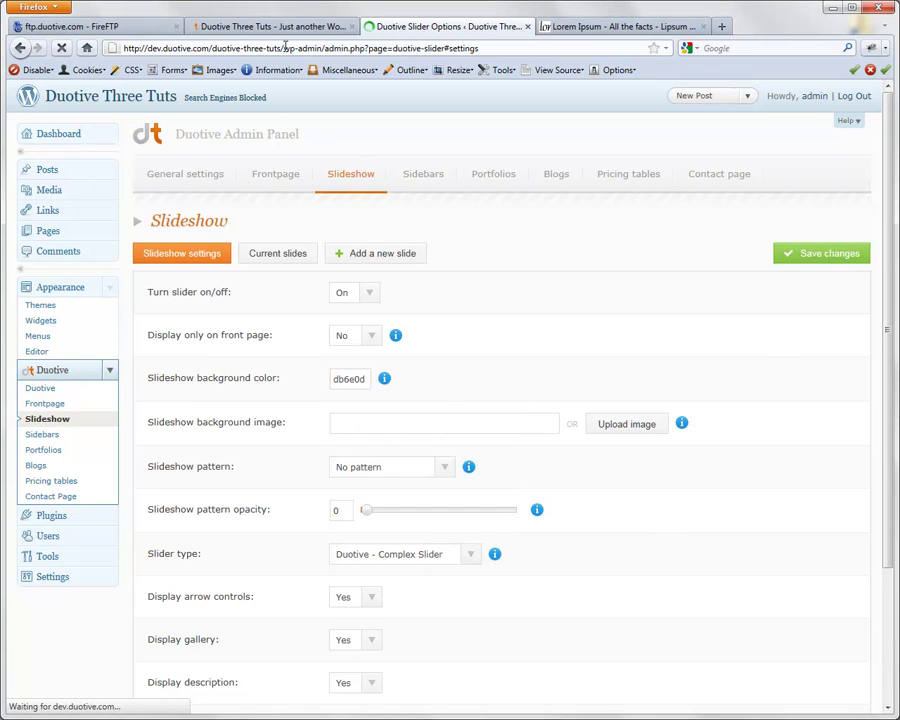
Step: Set the slideshow pattern to Dots with a pattern opacity of 0.3 and save the changes
scroll(472, 454, up, 3)
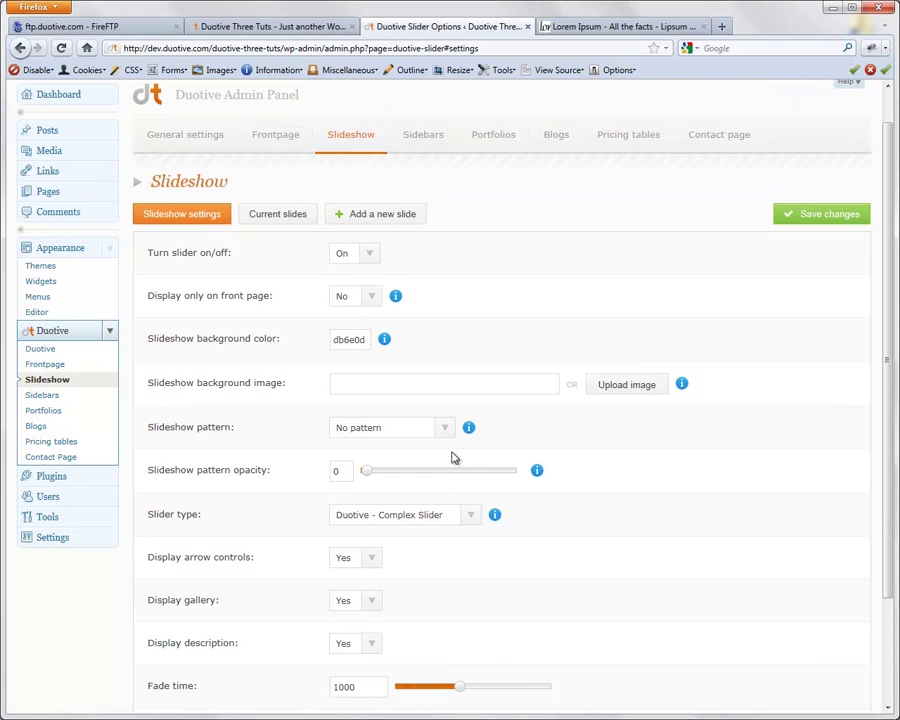
click(449, 436)
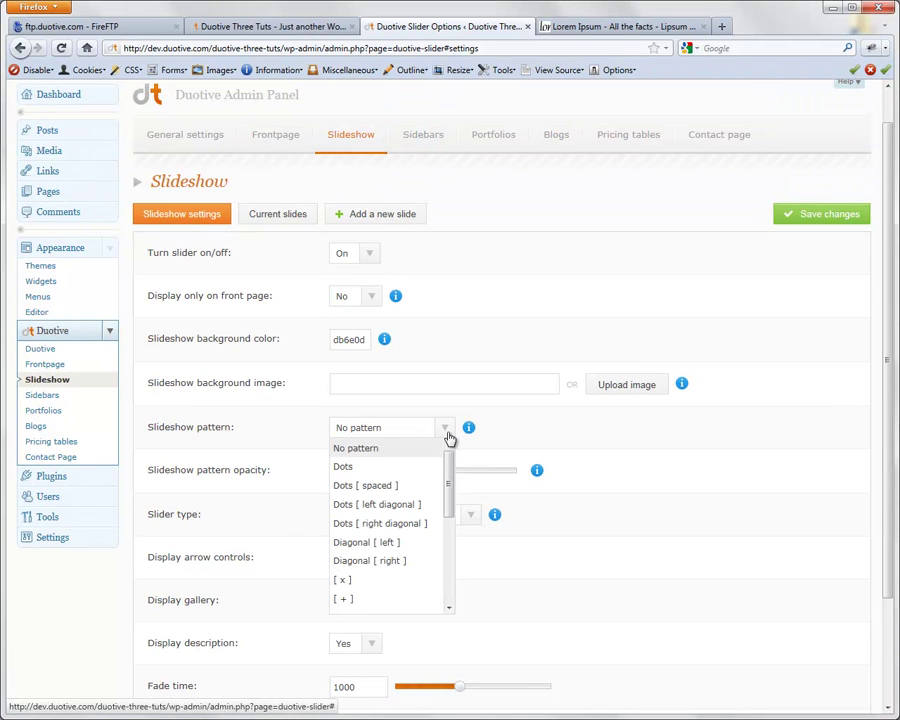
scroll(450, 470, down, 1)
scroll(447, 474, up, 1)
click(350, 468)
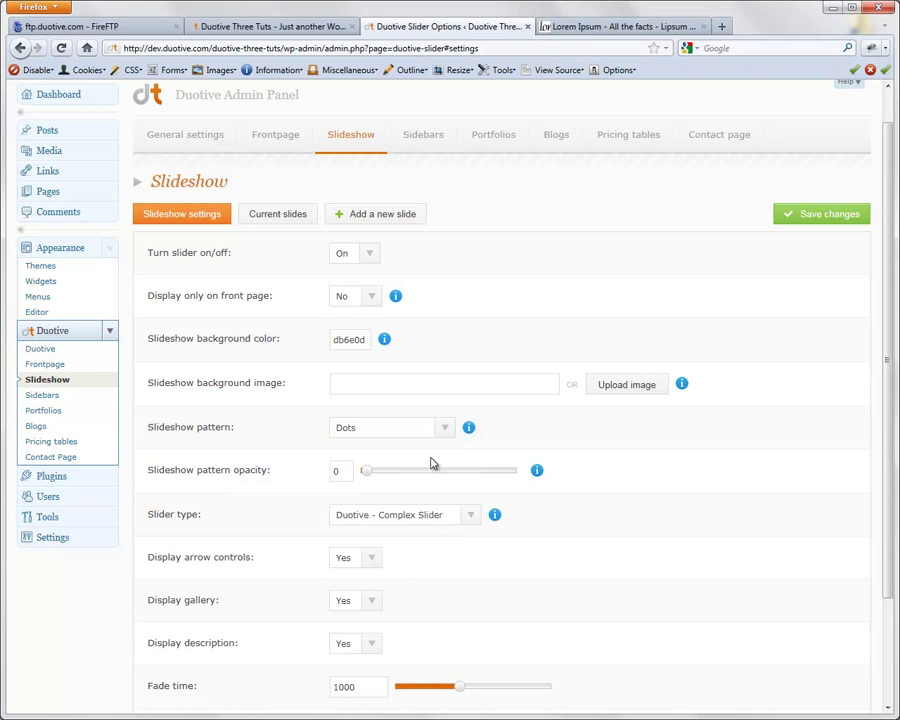
drag(367, 471, 407, 472)
click(827, 215)
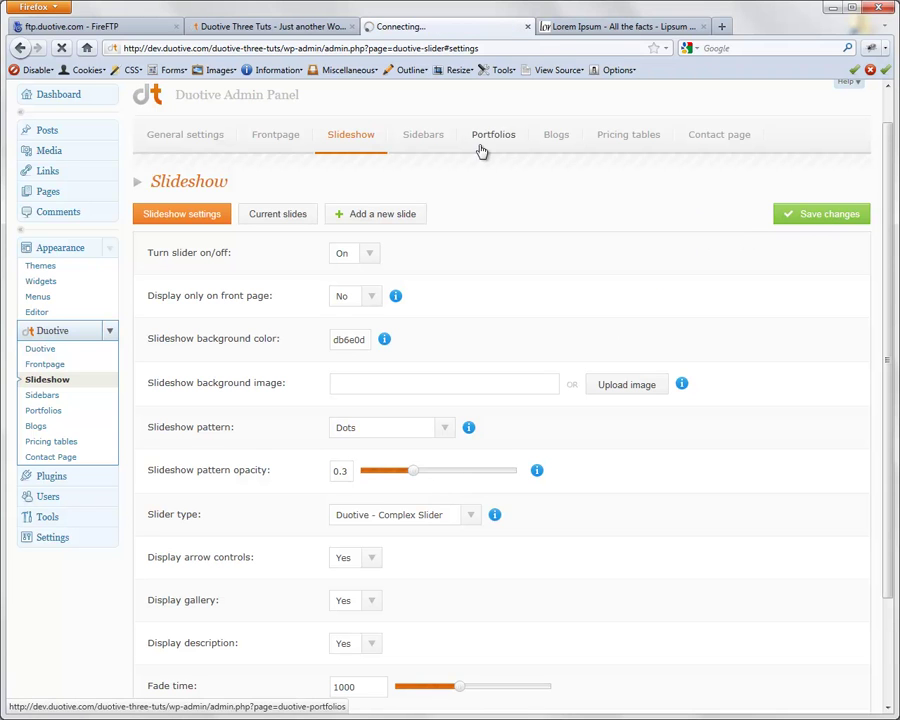
Step: Reload the site's front page to examine the slideshow's color and dot pattern, and return to the slideshow settings
click(239, 27)
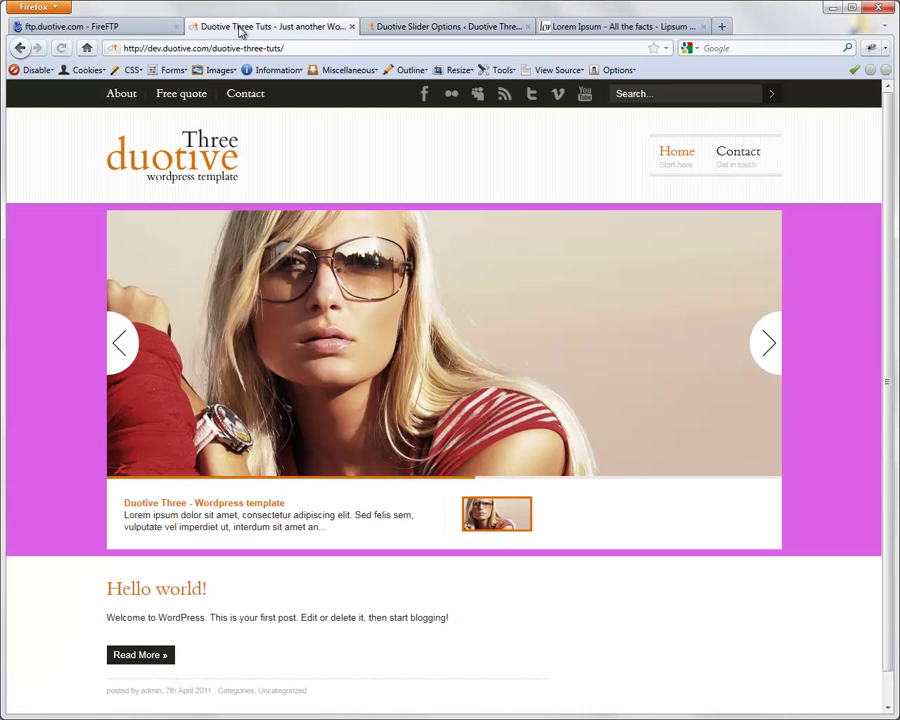
click(62, 47)
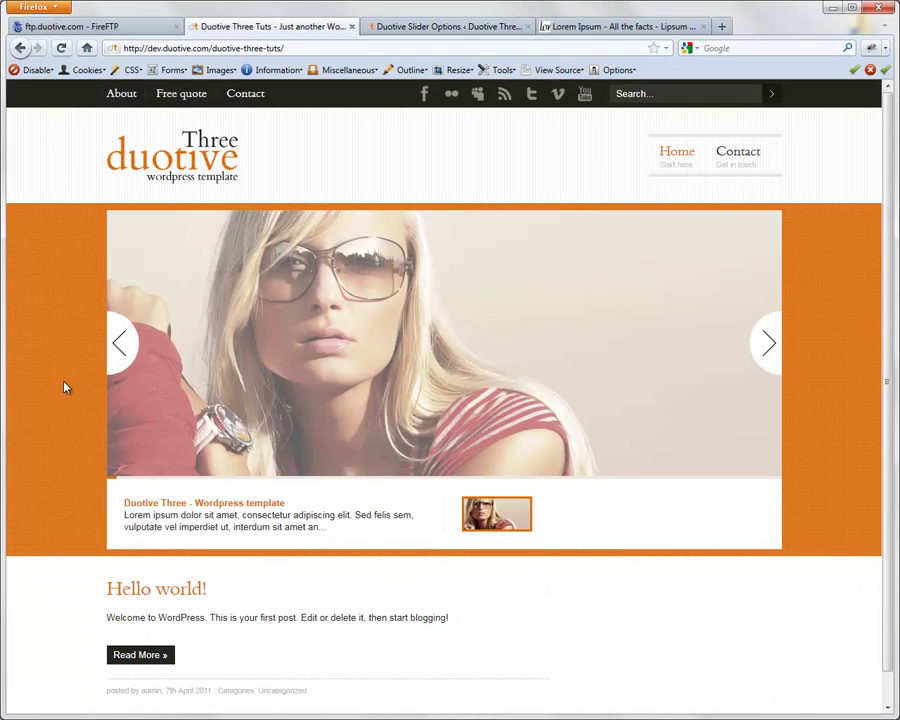
click(398, 27)
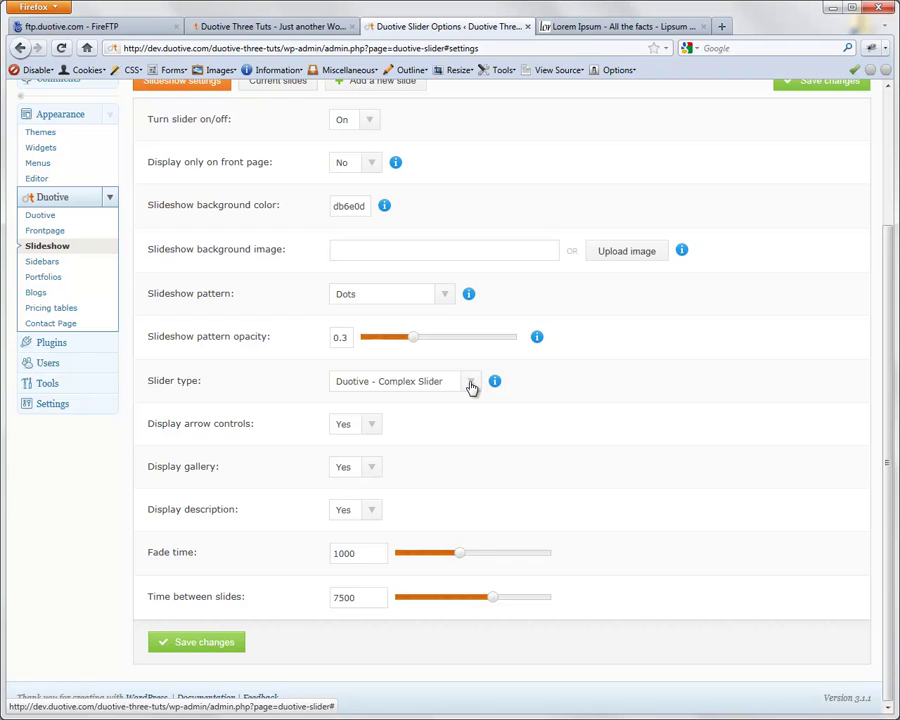
Step: Look through the available slider types and slideshow patterns without changing the selection
click(471, 387)
click(472, 418)
scroll(470, 398, up, 3)
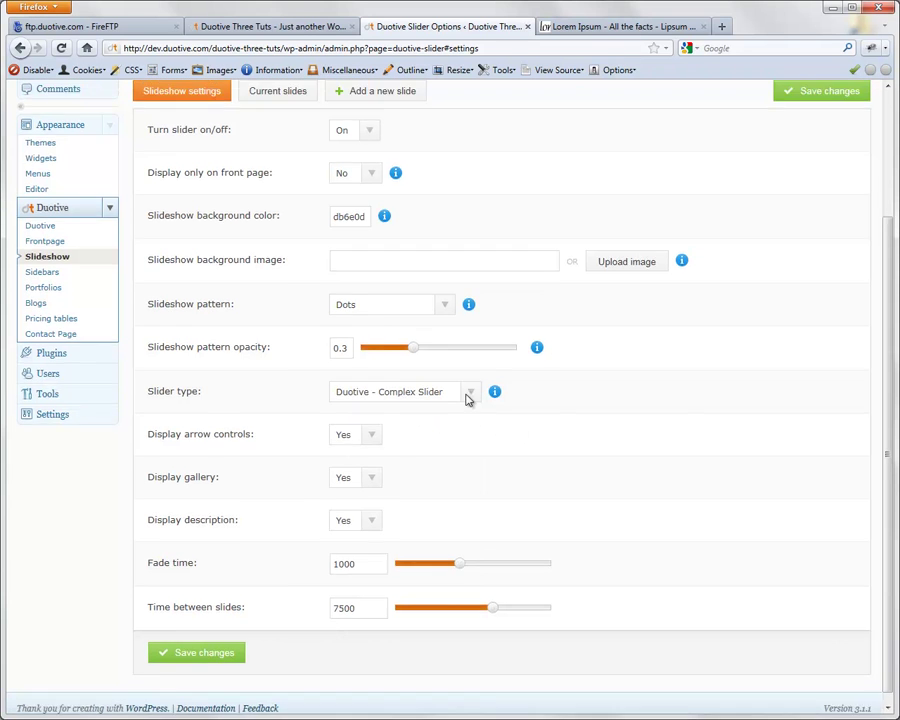
click(447, 440)
drag(450, 462, 450, 566)
click(516, 449)
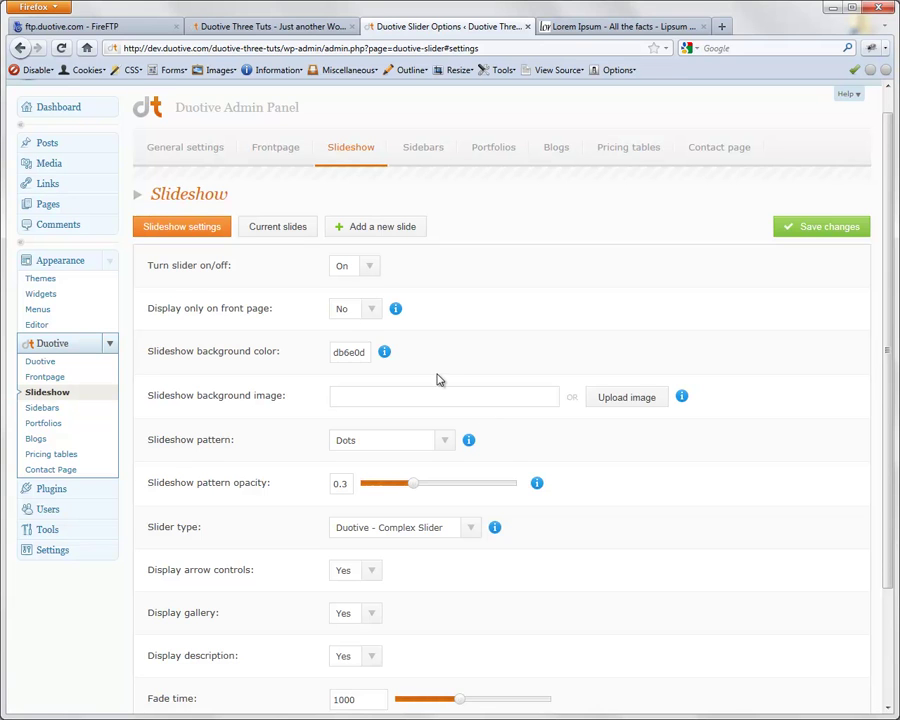
Step: Switch to FireFTP and upload slideshow-background.jpg from the local fullWidth-Slider folder to the server's slideshow folder
click(85, 33)
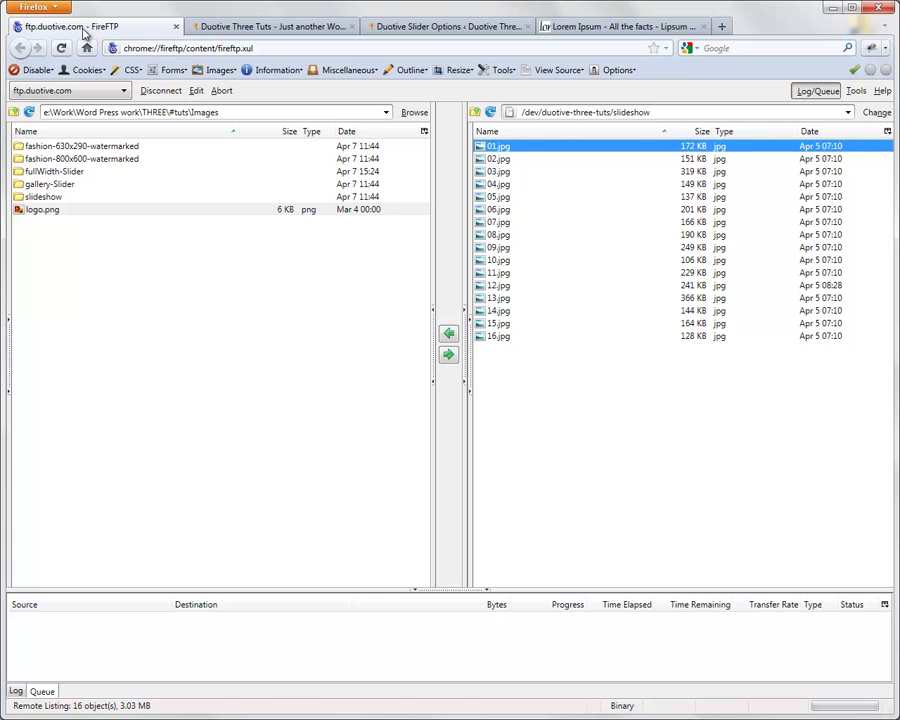
click(155, 267)
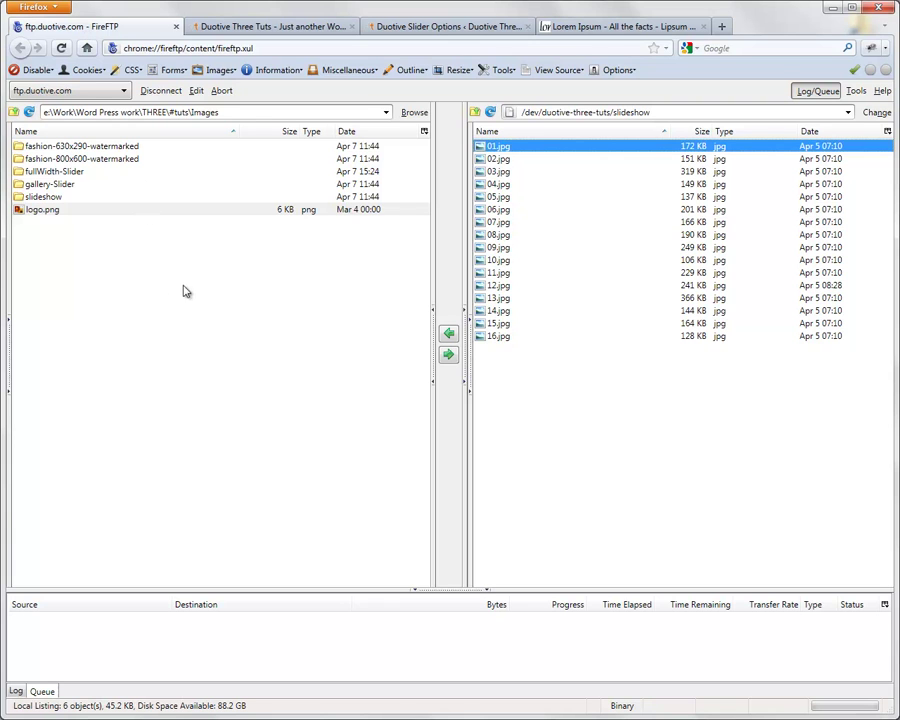
click(524, 408)
key(End)
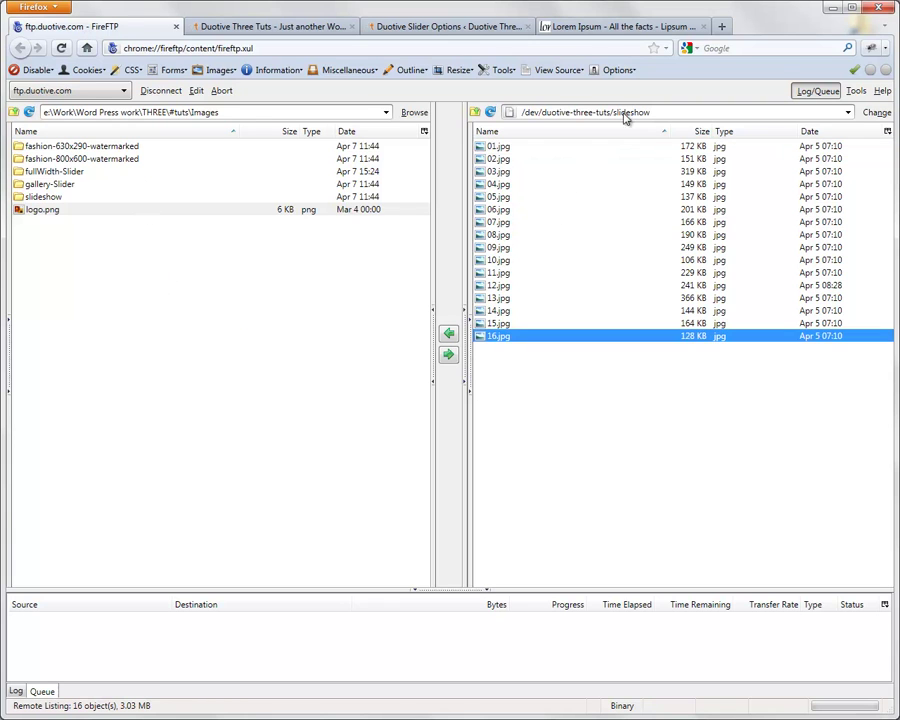
click(135, 235)
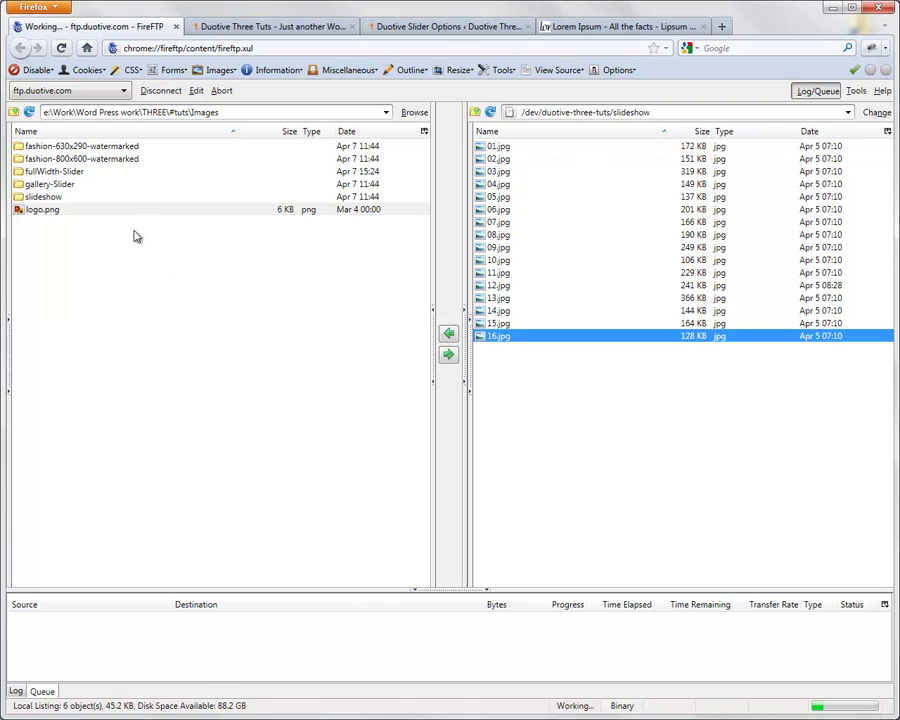
double_click(62, 173)
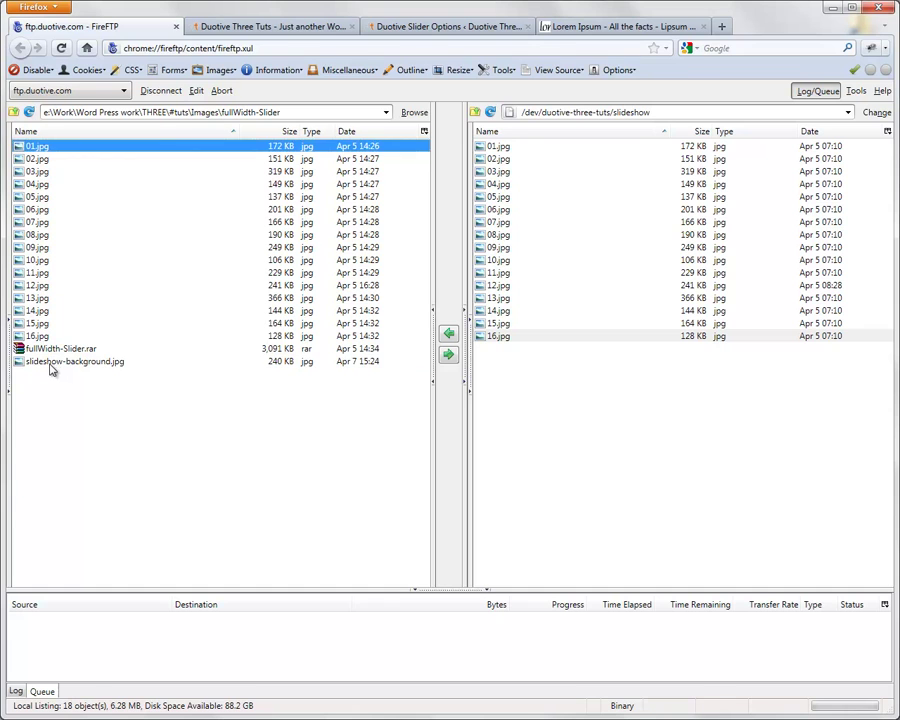
click(50, 365)
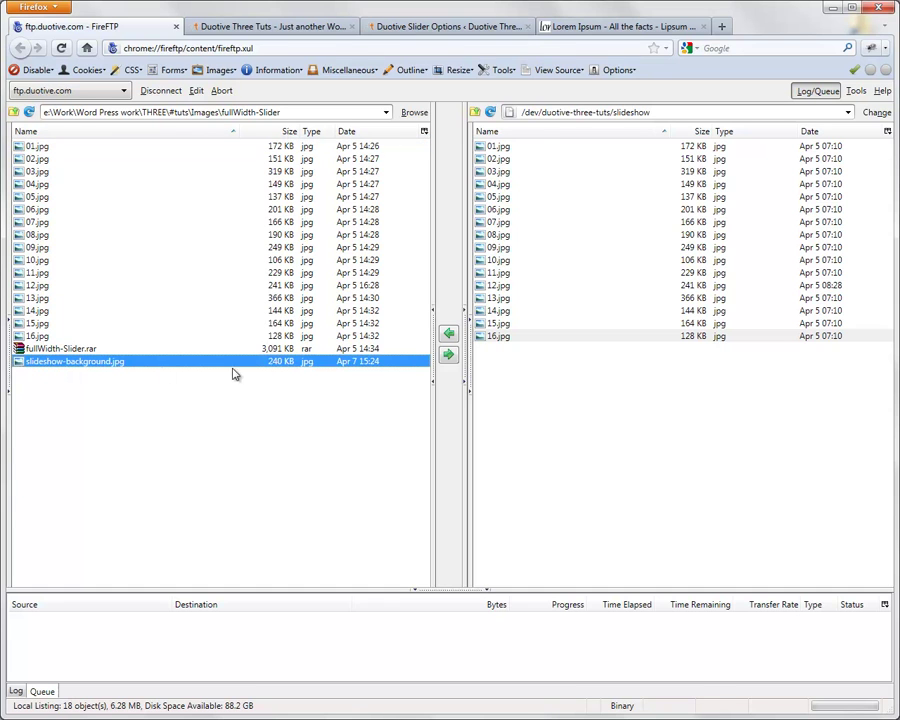
click(448, 354)
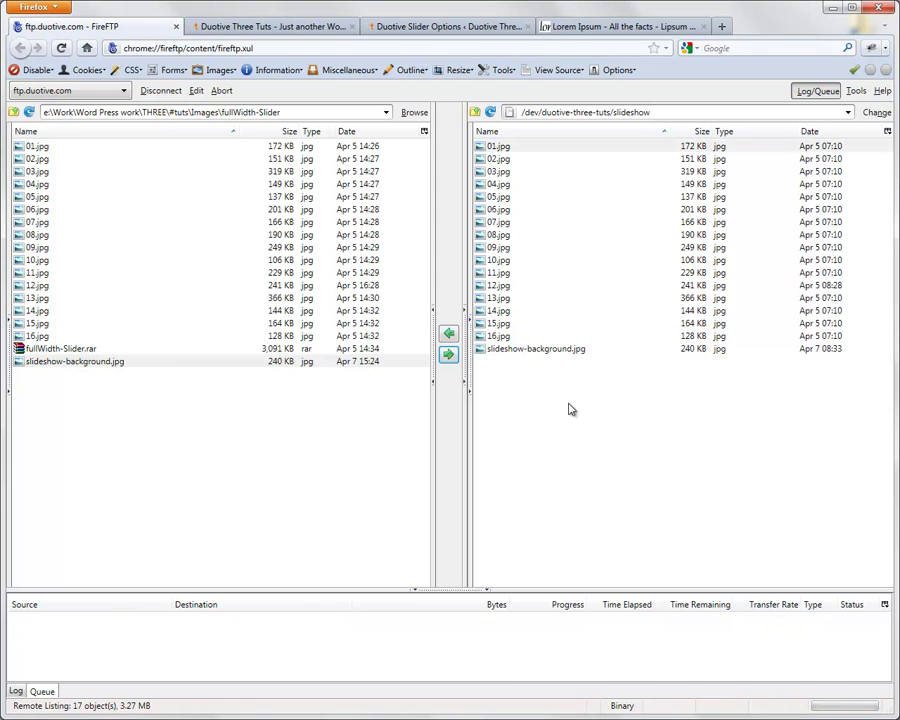
click(392, 30)
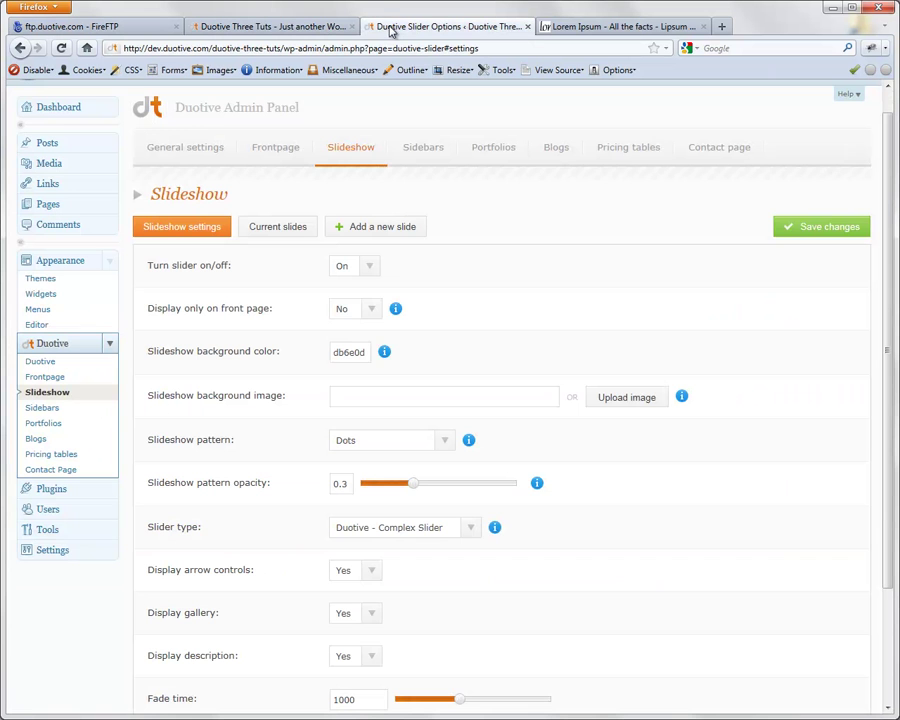
click(359, 397)
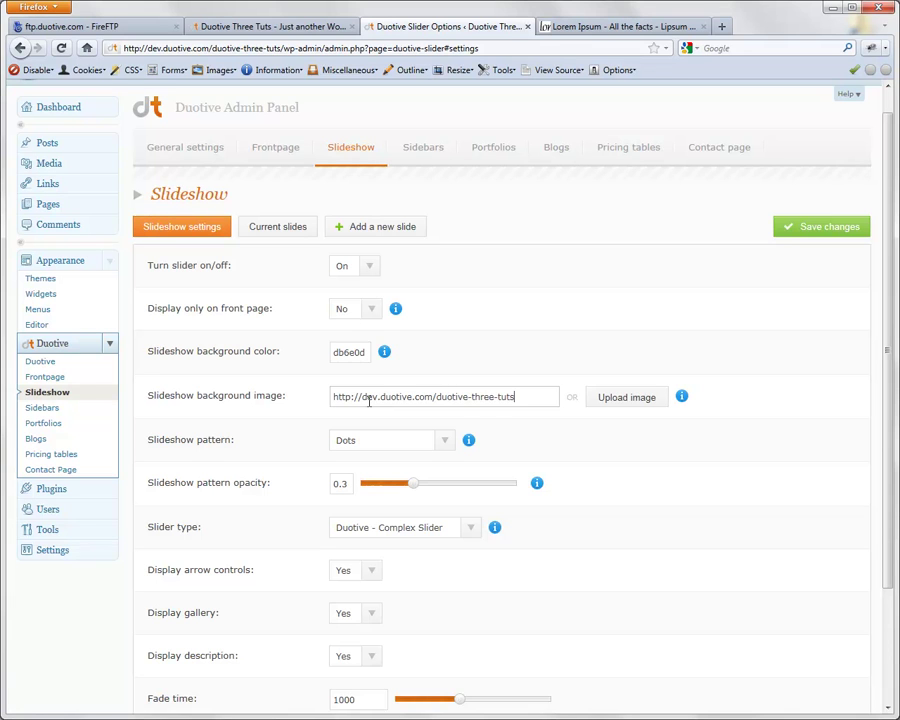
text(show/slideshow-background)
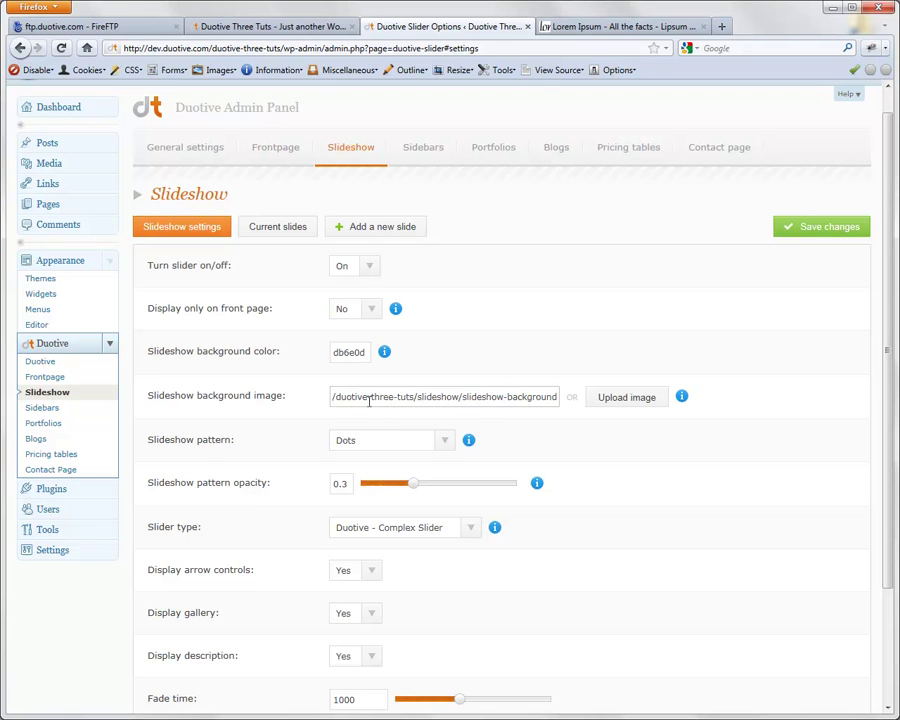
text(.jpg)
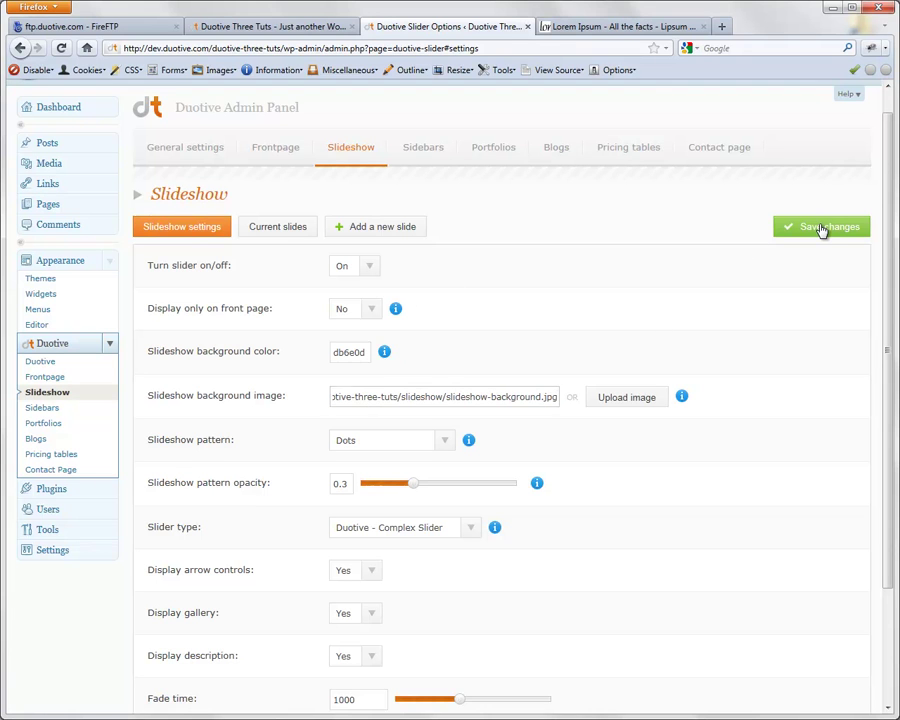
click(820, 227)
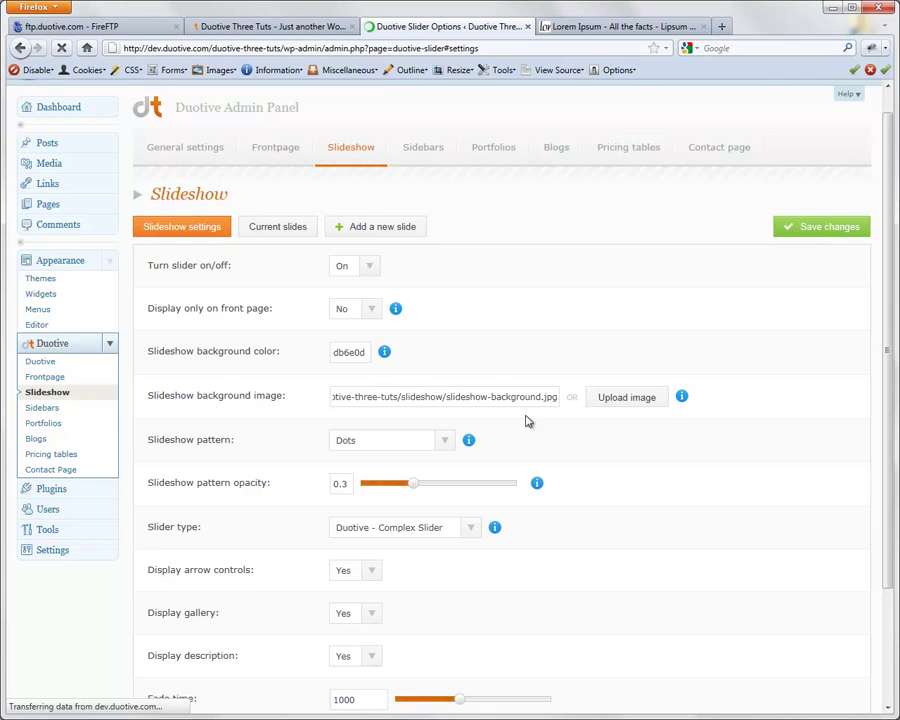
Step: Reload the site's front page to examine the slideshow with its background image
scroll(652, 409, up, 3)
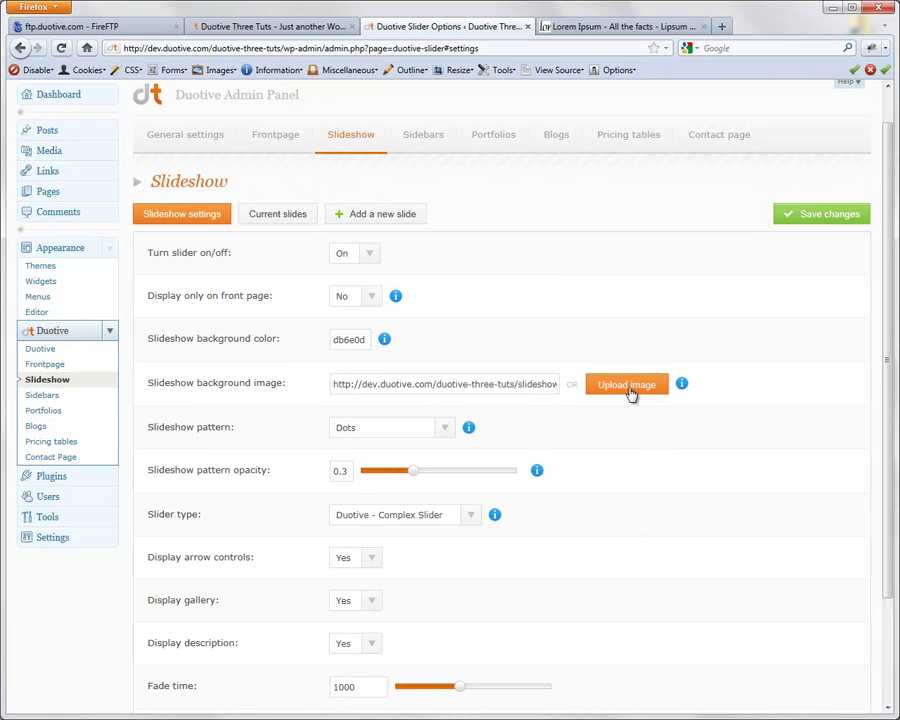
click(265, 30)
key(F5)
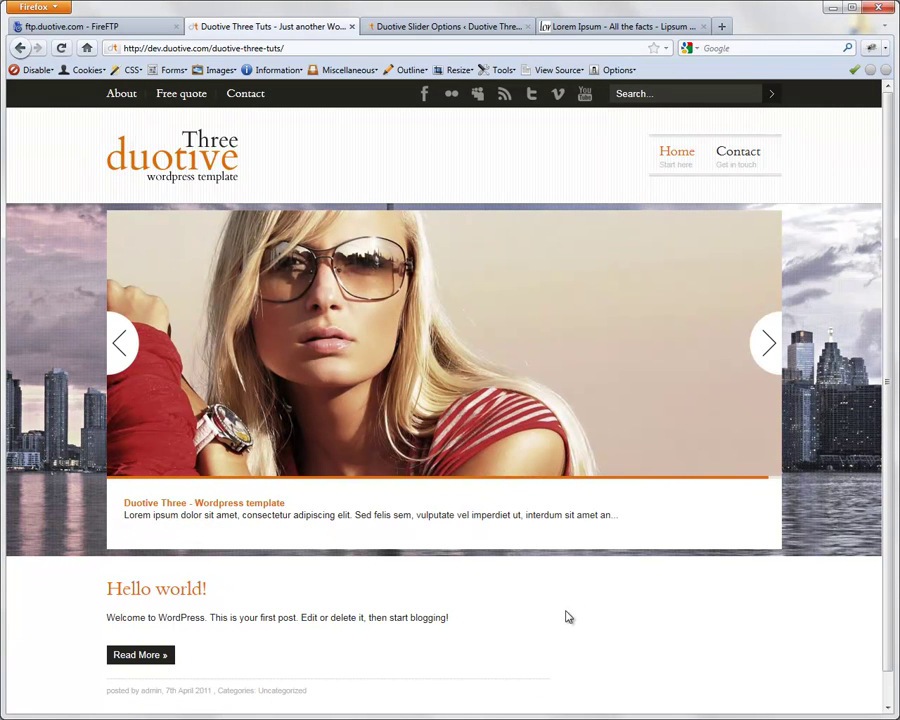
Step: Set the fade time to 800 in the slideshow settings
click(405, 33)
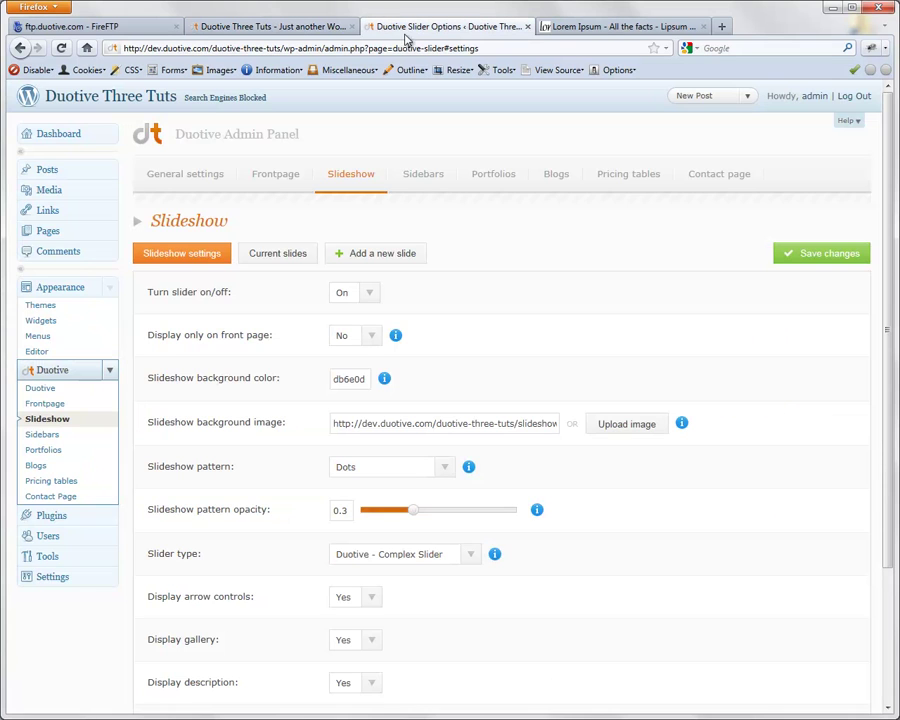
scroll(456, 330, down, 3)
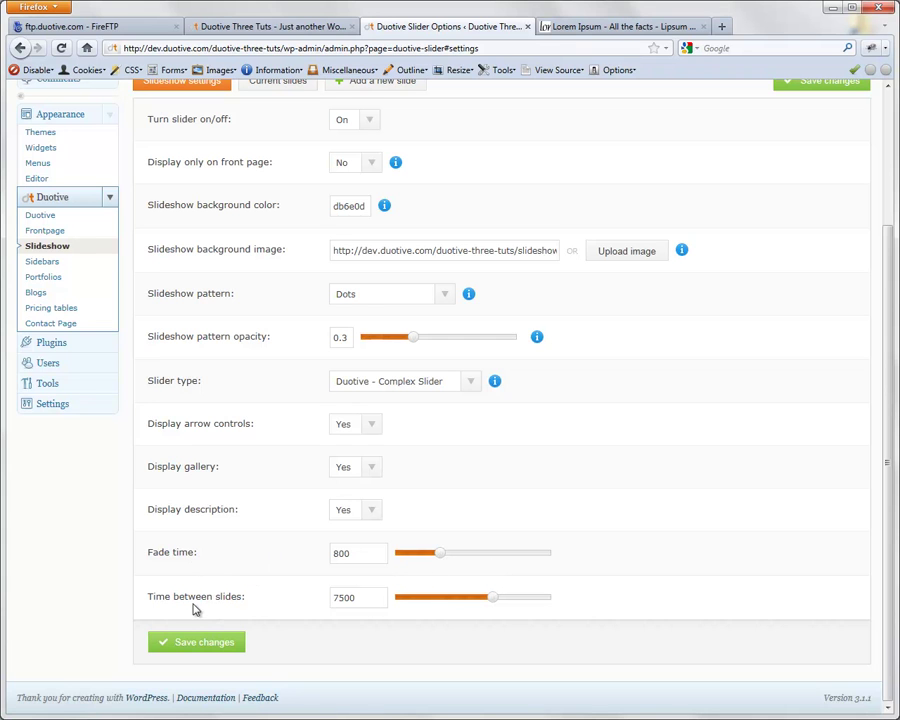
Step: Set the fade time to 1000 and the time between slides to 4000, and save the slideshow settings
drag(440, 553, 456, 556)
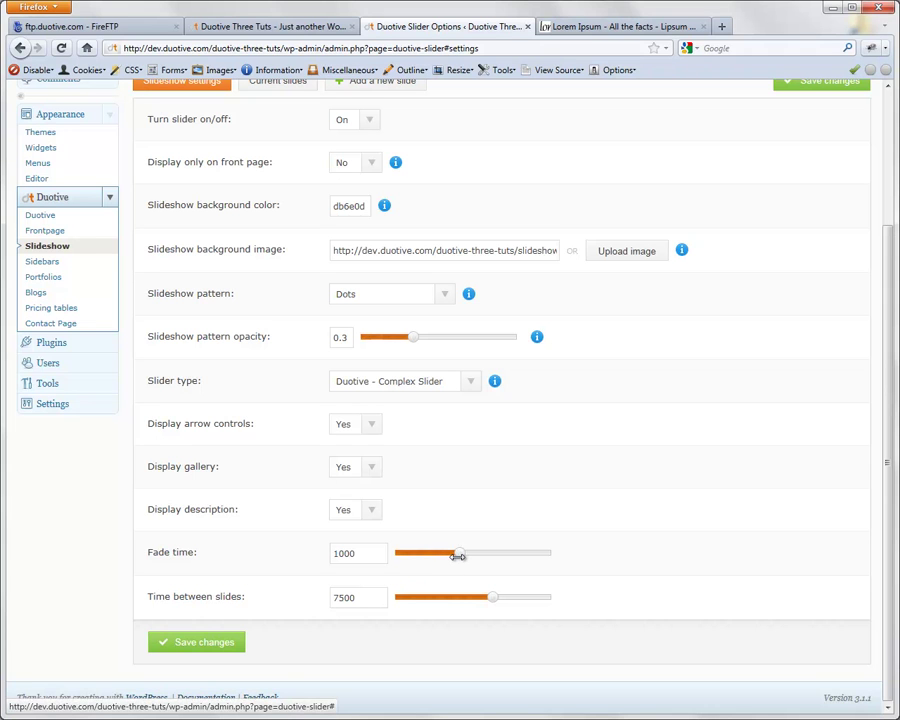
drag(492, 596, 438, 603)
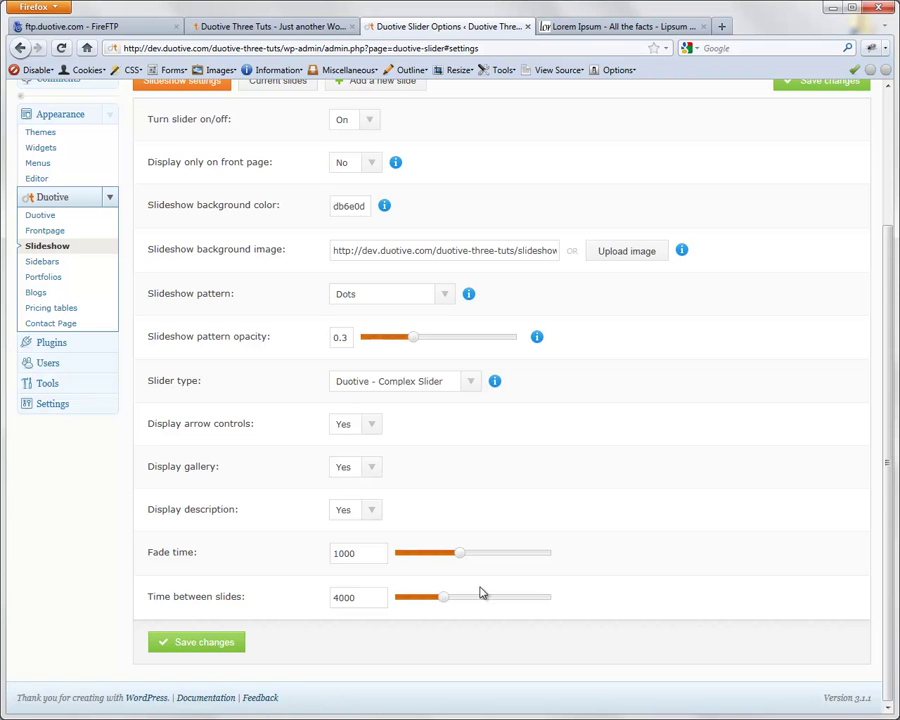
scroll(557, 520, up, 3)
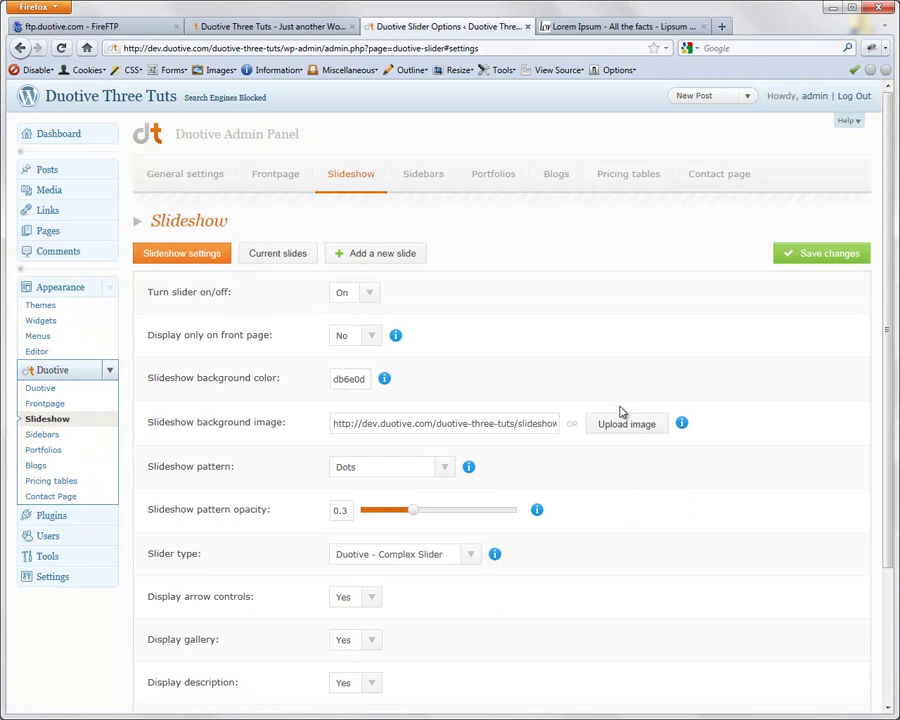
click(815, 254)
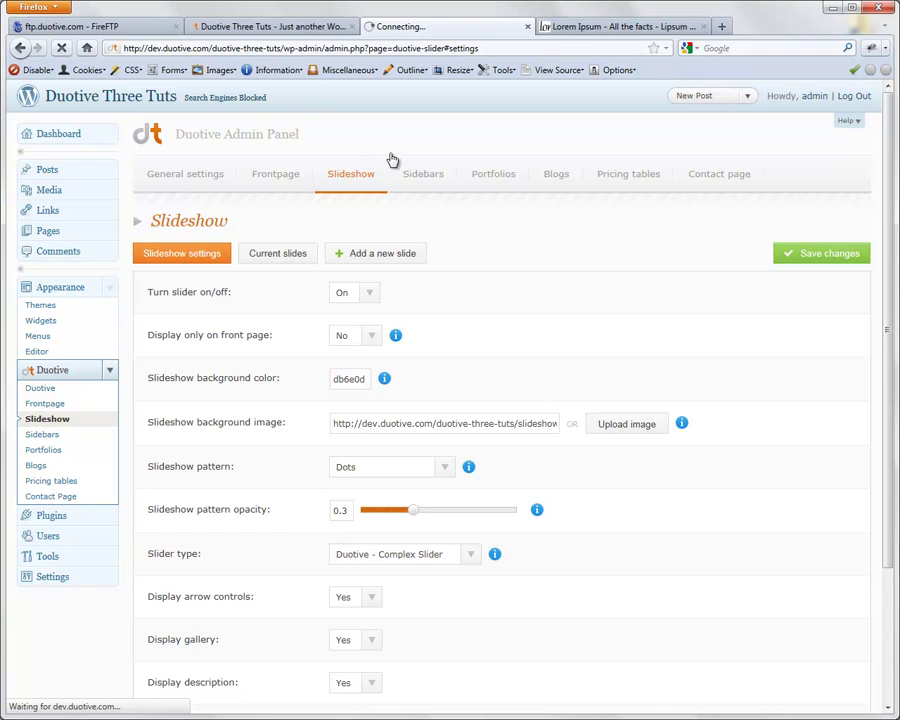
Step: Reload the site's front page to examine the slideshow with the updated timing and display settings
scroll(450, 400, down, 3)
click(270, 26)
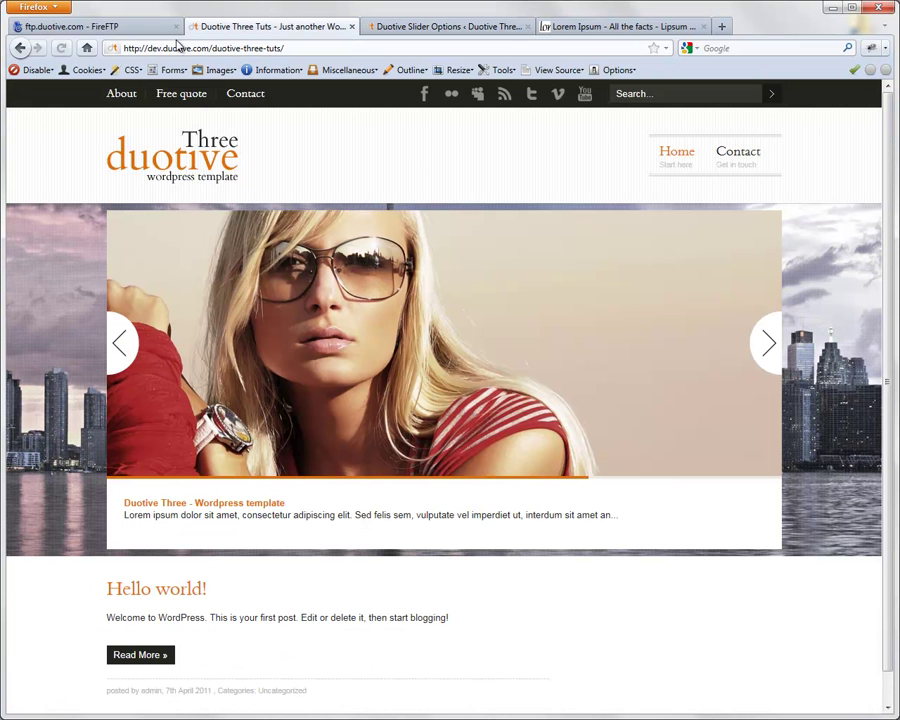
click(61, 48)
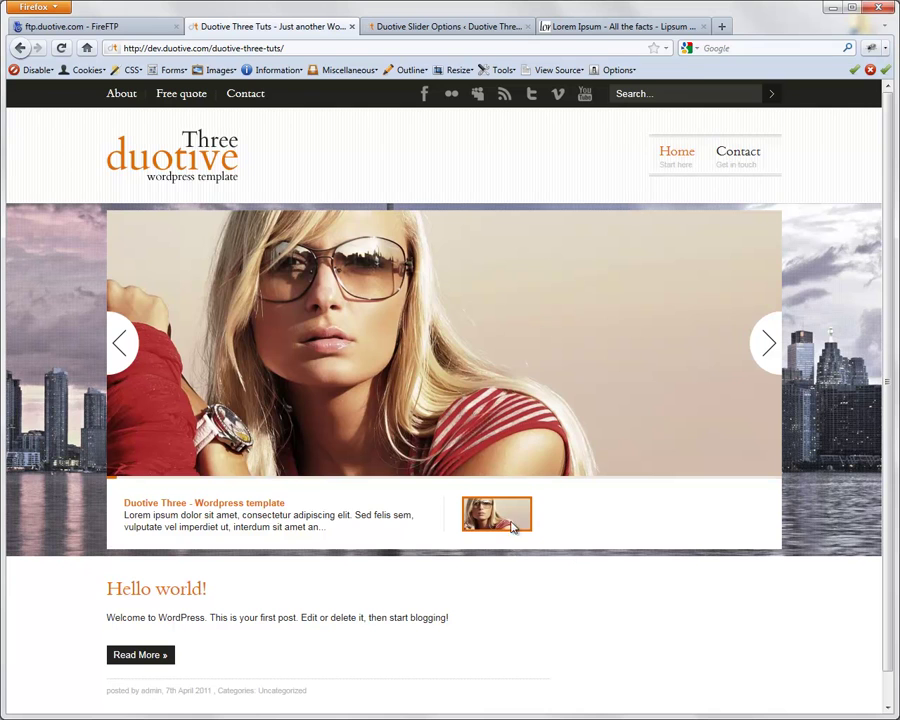
Step: Set the slideshow to display only on the front page in the Duotive slider options and save the changes
click(402, 22)
scroll(448, 240, up, 4)
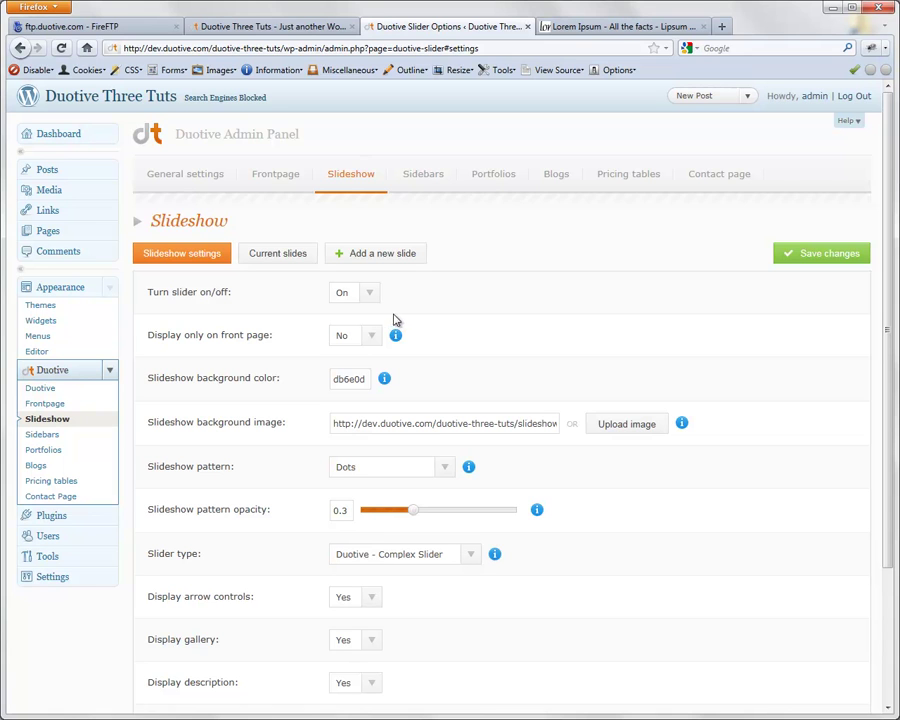
click(372, 336)
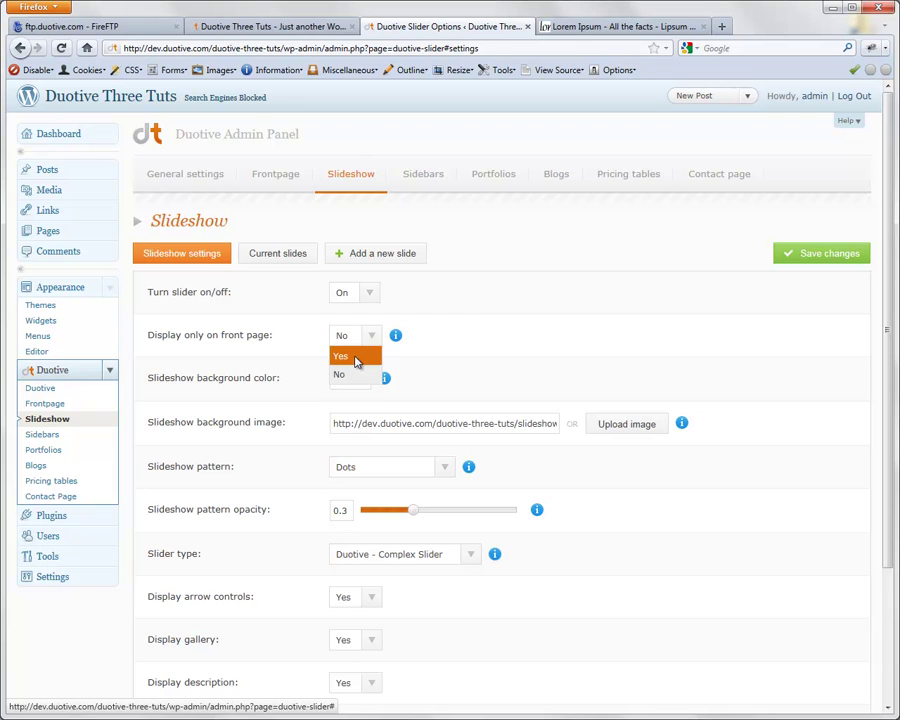
click(356, 358)
click(825, 262)
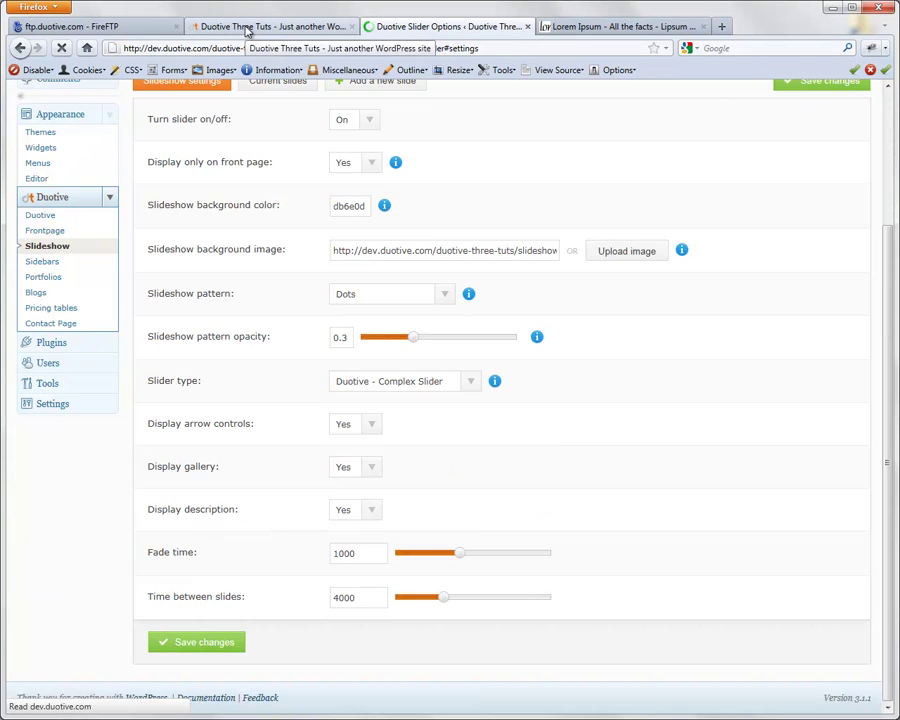
Step: Open the full "Hello world!" post from the site's front page and examine its header area for the slideshow
click(270, 26)
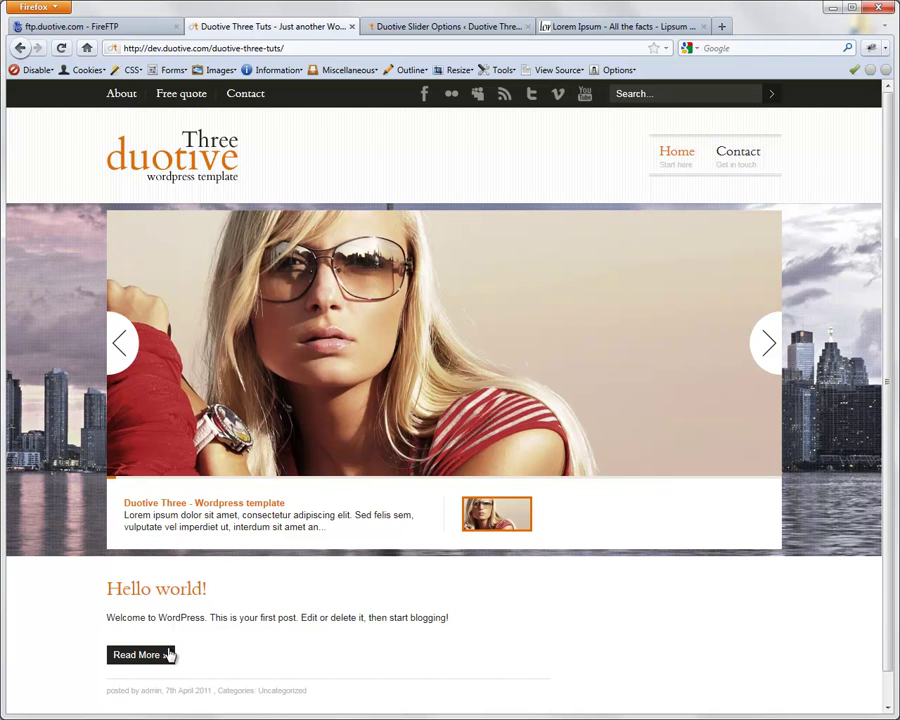
click(137, 660)
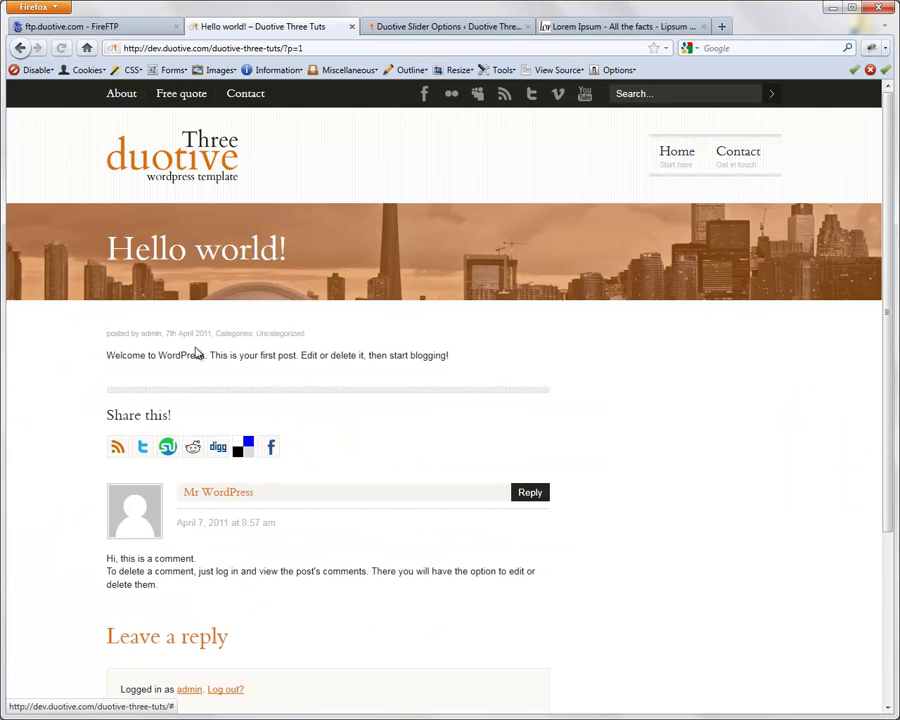
drag(65, 239, 476, 301)
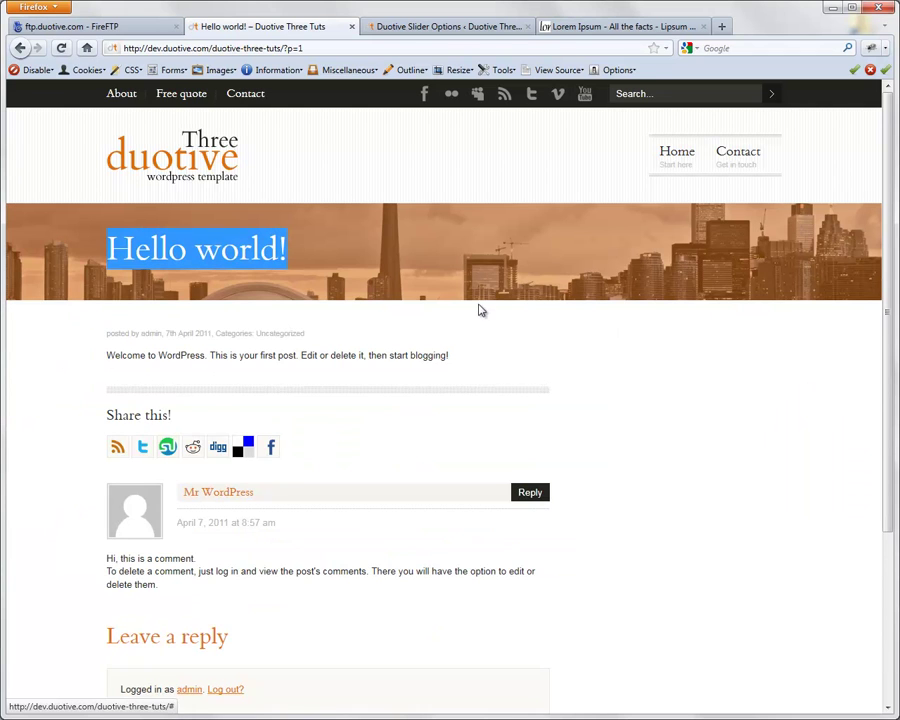